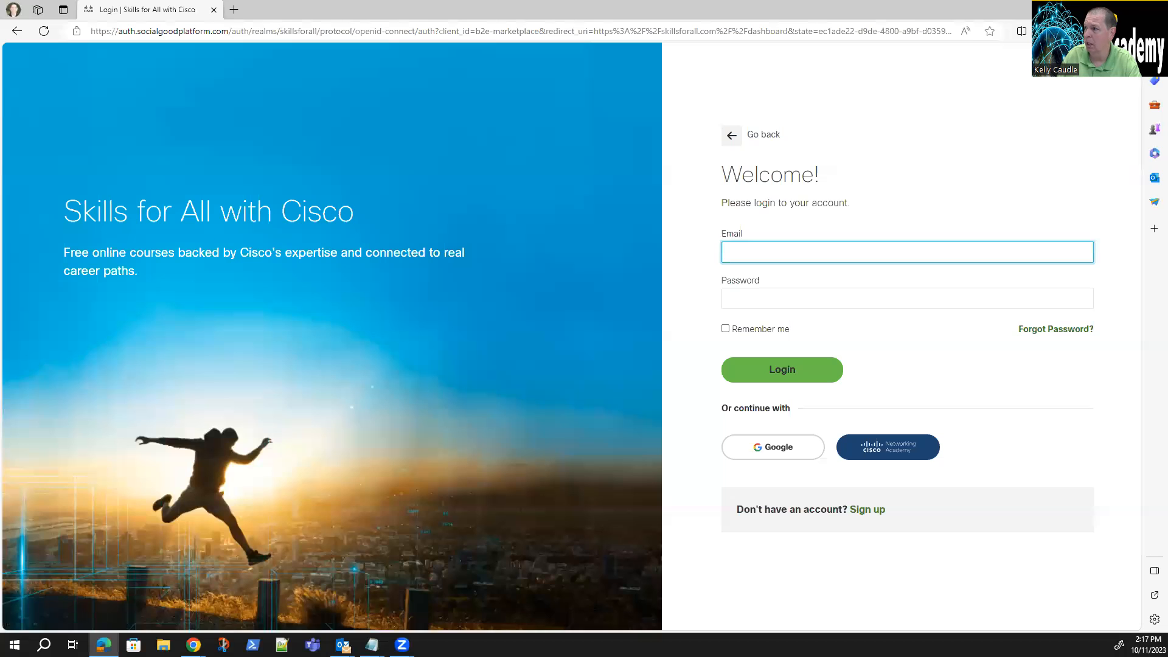
Switch to the Networking Academy dashboard in Chrome and set the catalog search scope to Learner
{"action": "left_click", "coordinate": [1099, 9]}
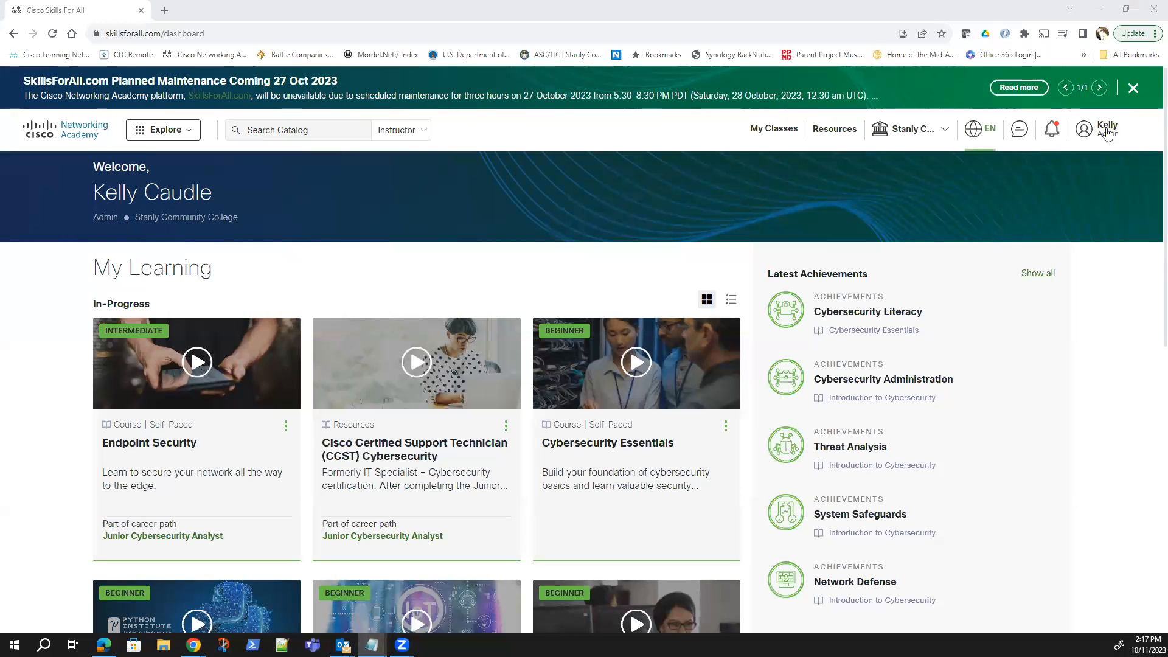
{"action": "left_click", "coordinate": [388, 129]}
{"action": "left_click", "coordinate": [387, 139]}
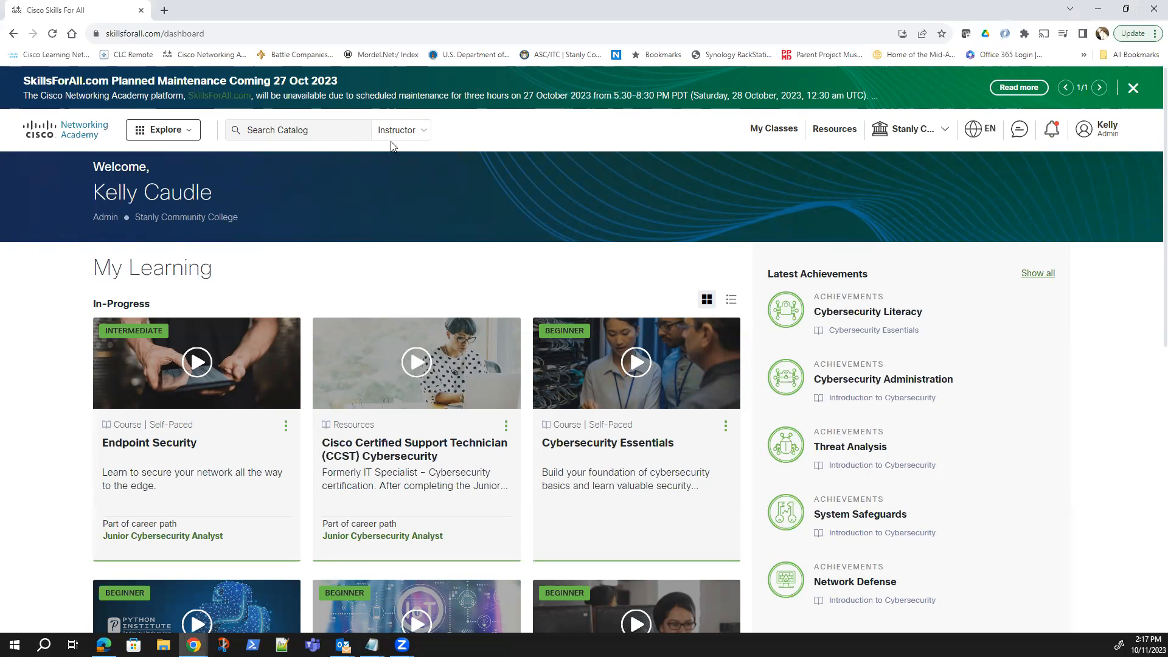
{"action": "left_click", "coordinate": [392, 135]}
{"action": "left_click", "coordinate": [393, 155]}
Switch the account role to Learner for Skills For All
{"action": "left_click", "coordinate": [1111, 137]}
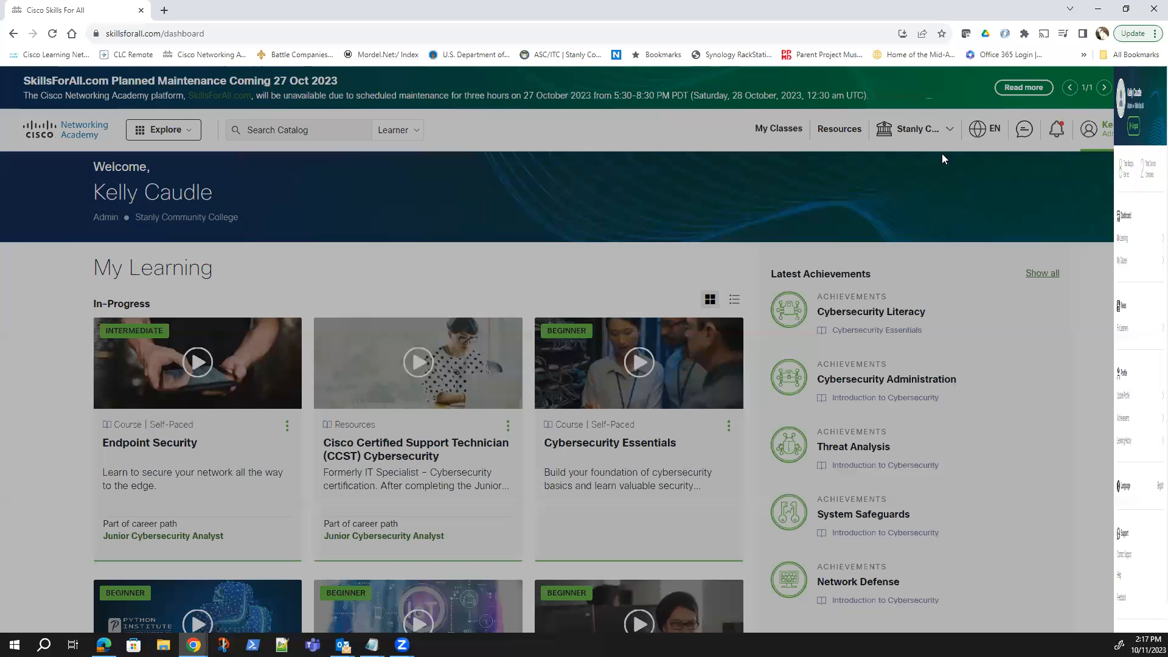
{"action": "left_click", "coordinate": [874, 185]}
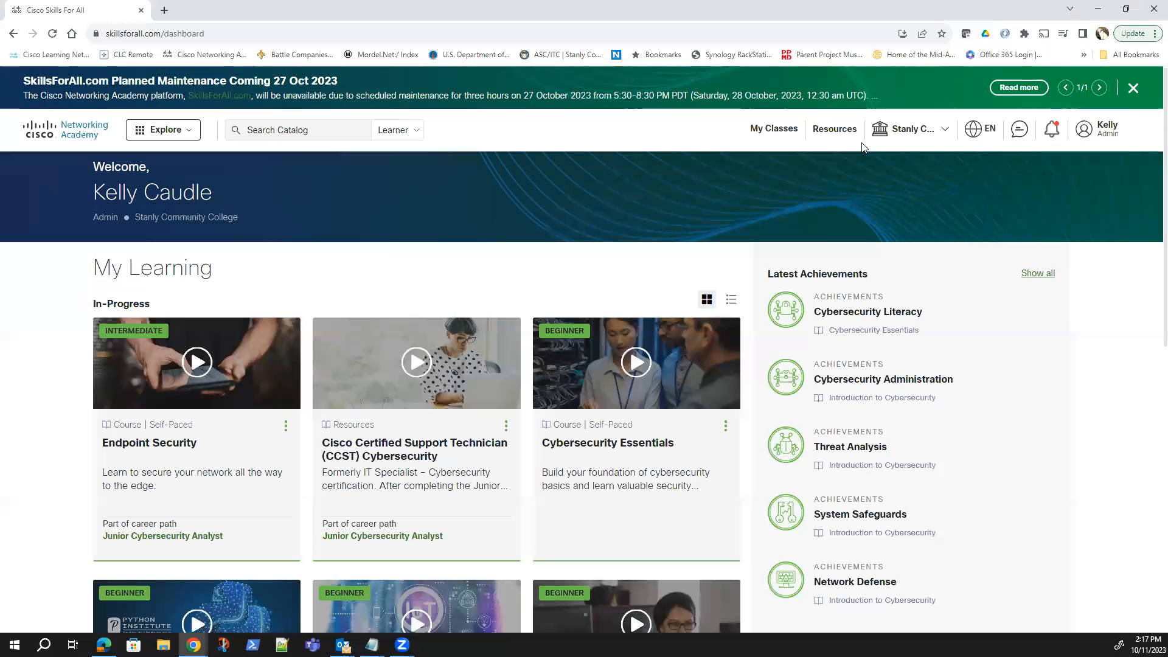
{"action": "left_click", "coordinate": [914, 131]}
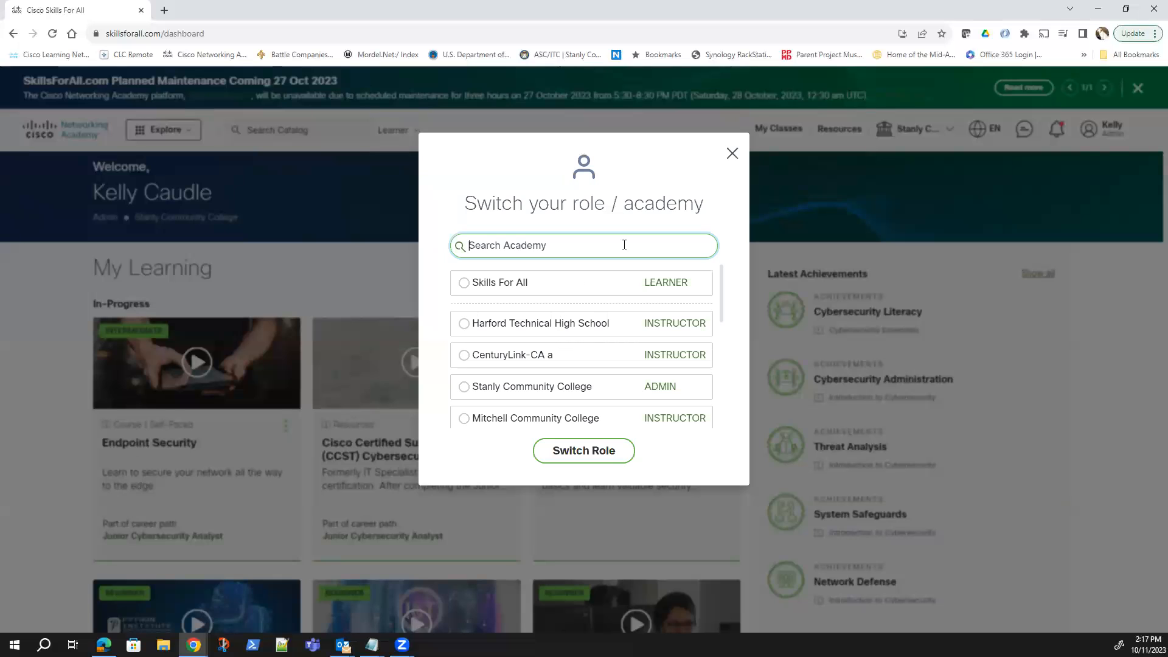
{"action": "left_click", "coordinate": [536, 280]}
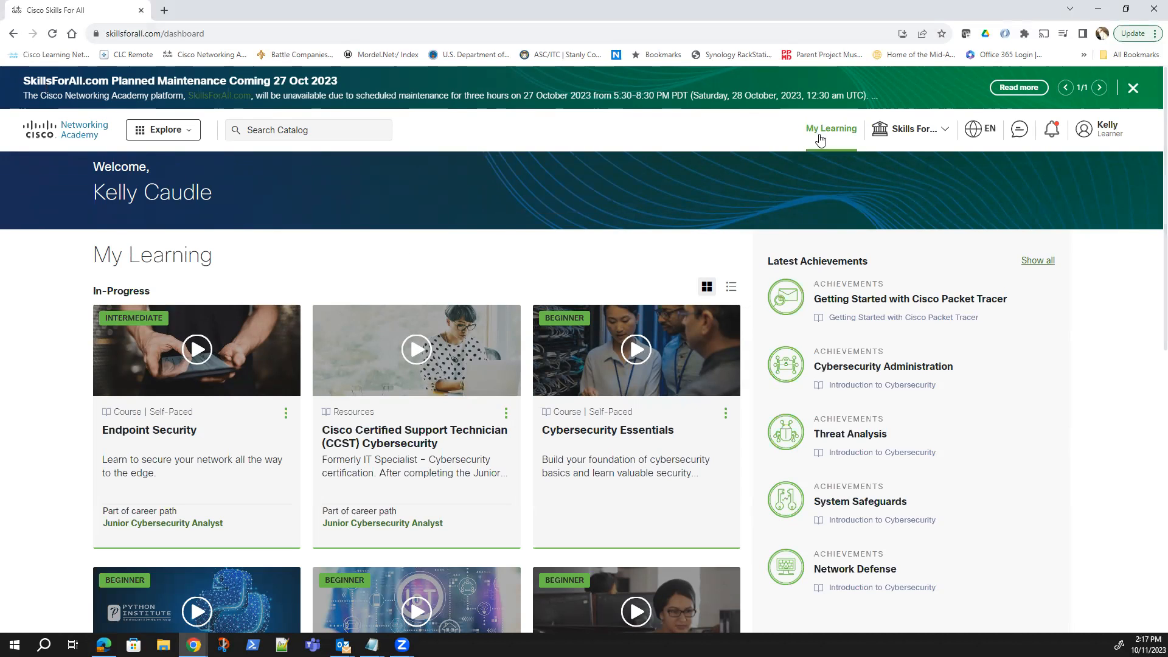
Switch the account role to Instructor at Stanly Community College
{"action": "left_click", "coordinate": [901, 131]}
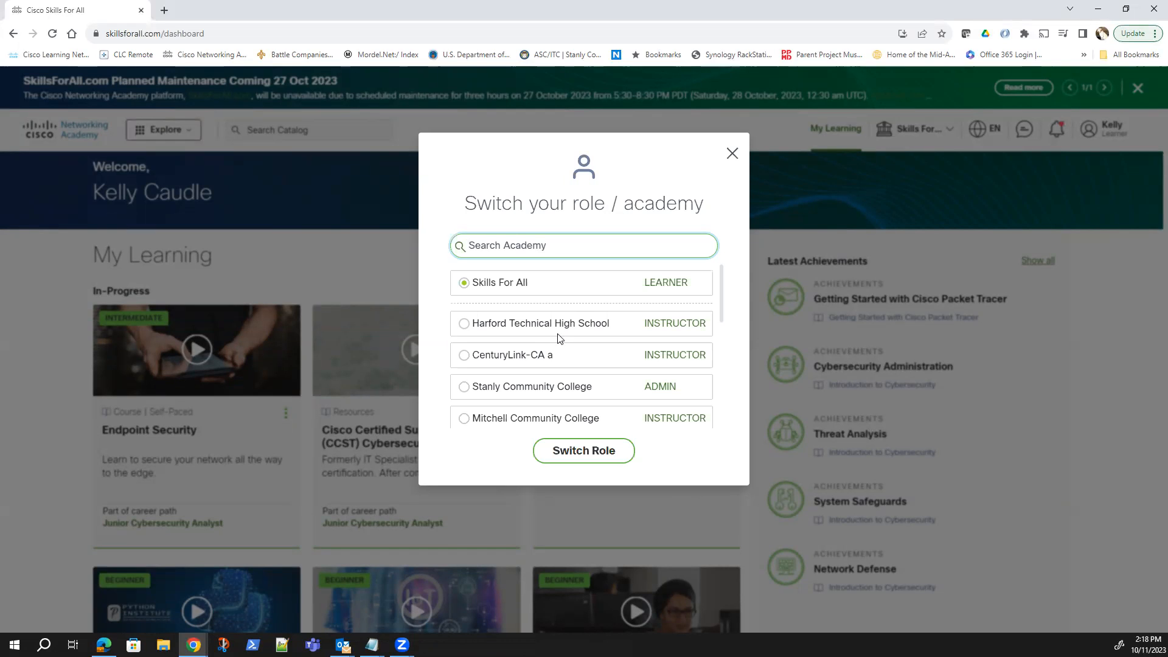
{"action": "scroll", "coordinate": [558, 338], "scroll_direction": "down", "scroll_amount": 2}
{"action": "scroll", "coordinate": [556, 339], "scroll_direction": "down", "scroll_amount": 1}
{"action": "scroll", "coordinate": [556, 335], "scroll_direction": "up", "scroll_amount": 1}
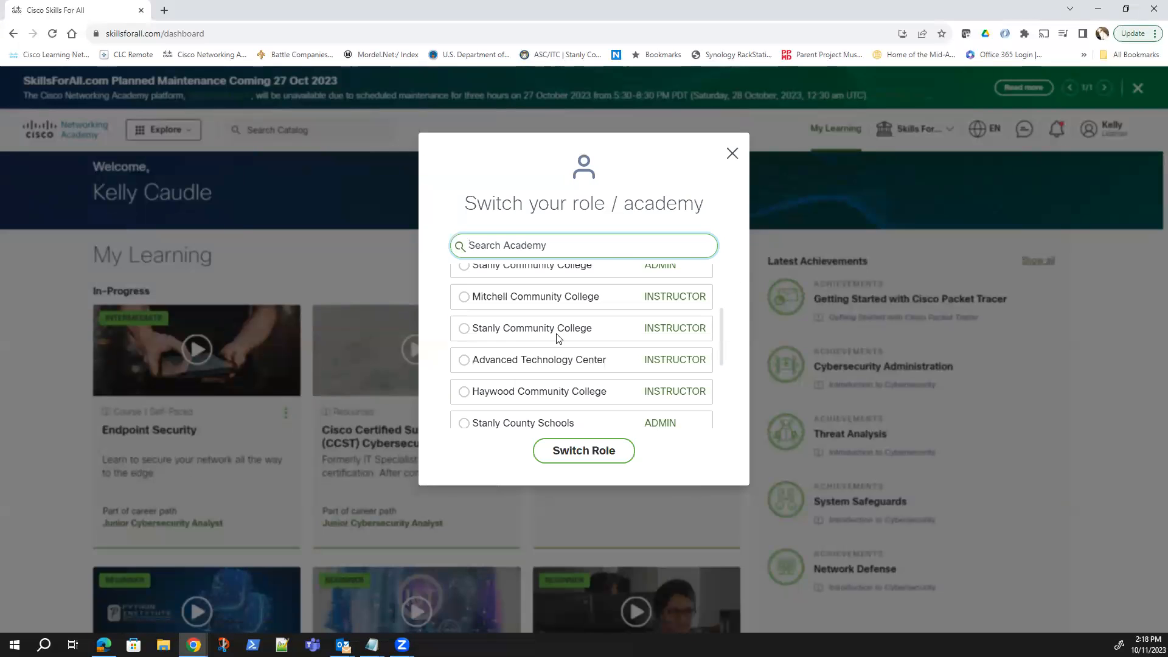
{"action": "left_click", "coordinate": [510, 331]}
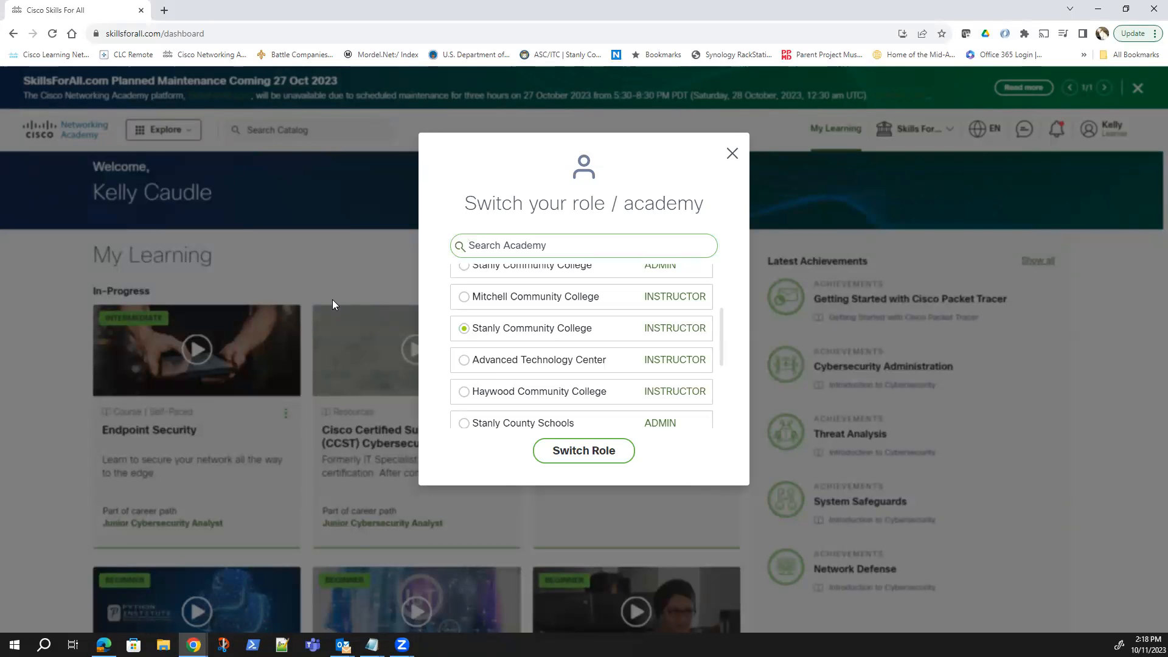
{"action": "left_click", "coordinate": [594, 451]}
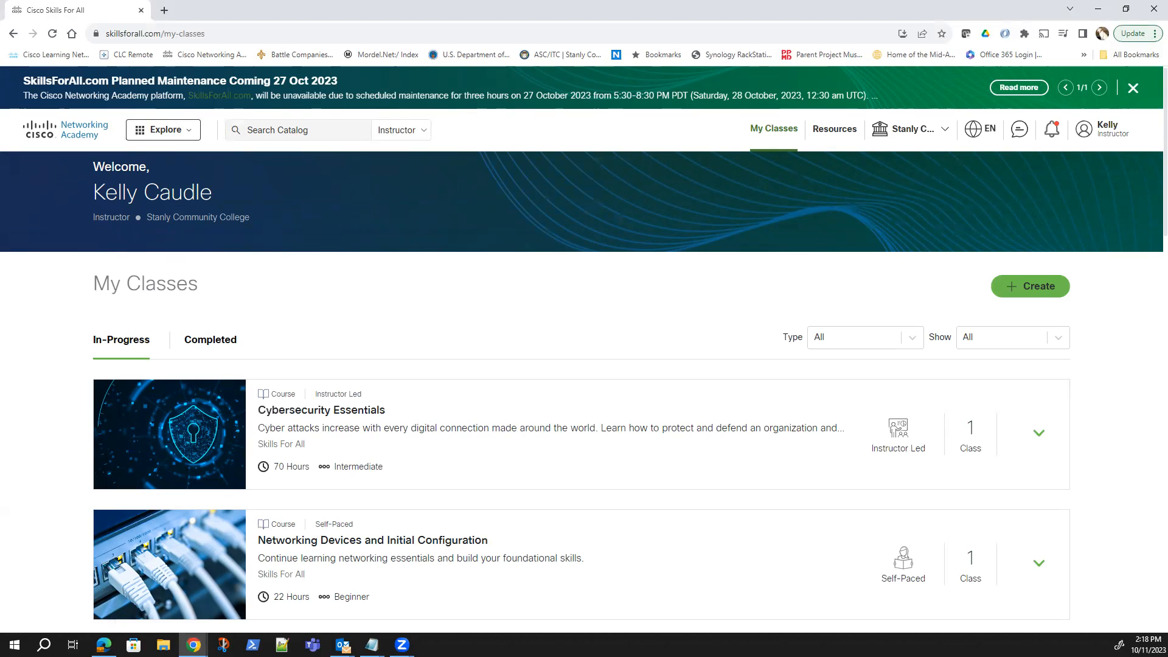
Start creating a new class and set its type to Instructor Led
{"action": "left_click", "coordinate": [1023, 286]}
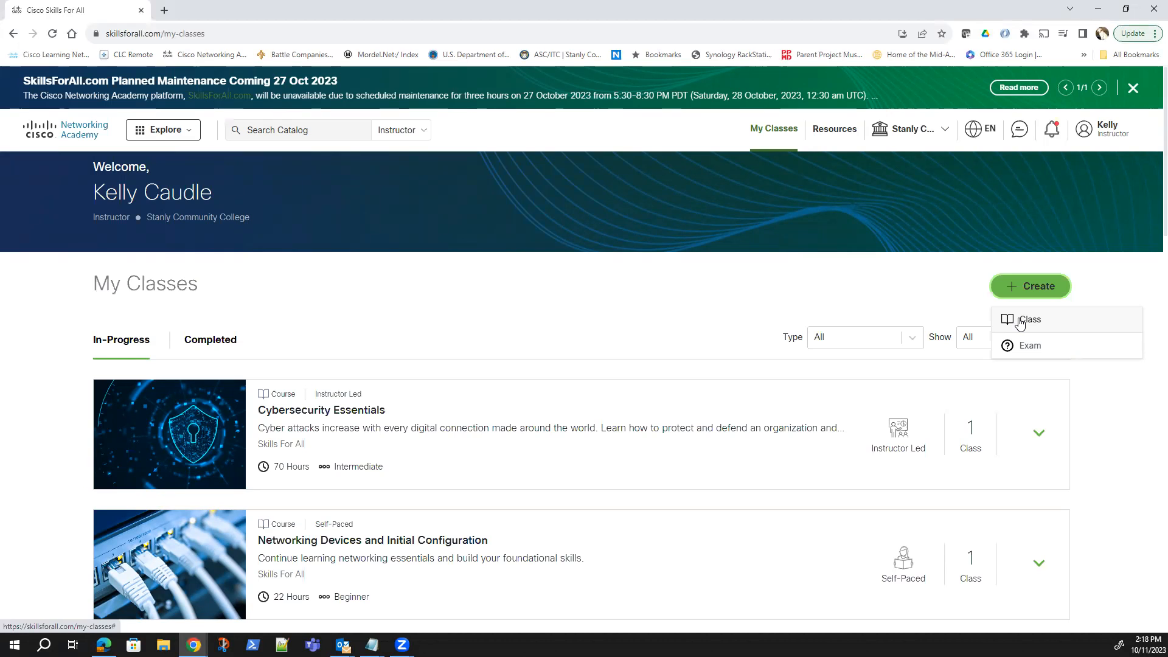
{"action": "left_click", "coordinate": [1020, 323]}
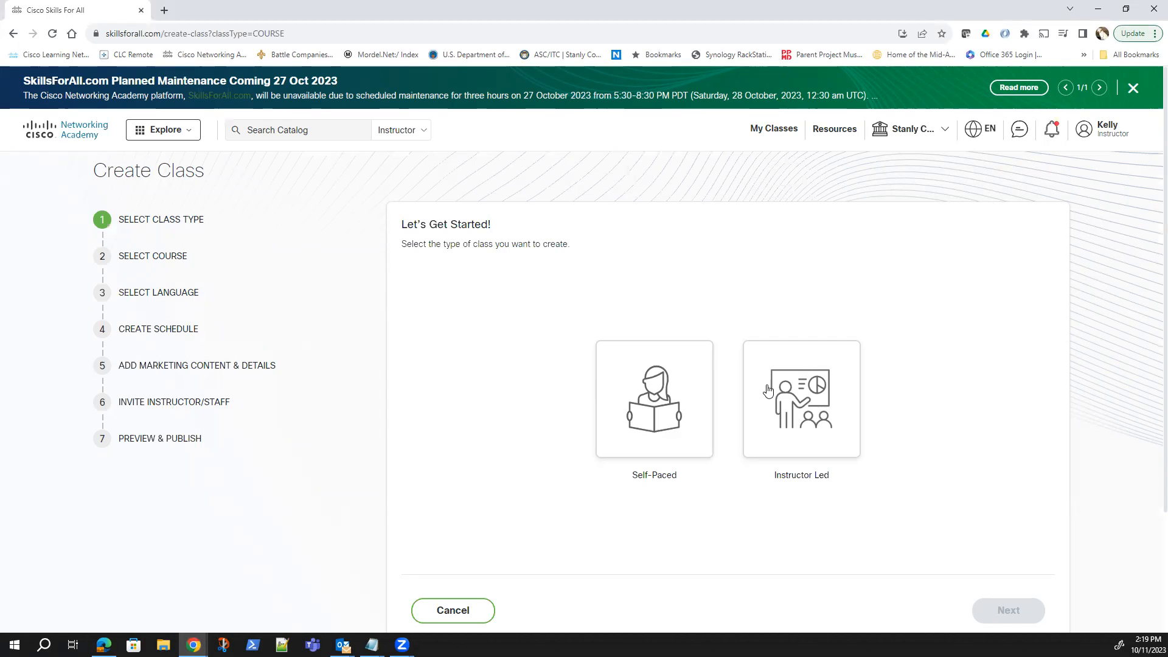
{"action": "left_click", "coordinate": [662, 387]}
{"action": "scroll", "coordinate": [675, 393], "scroll_direction": "down", "scroll_amount": 2}
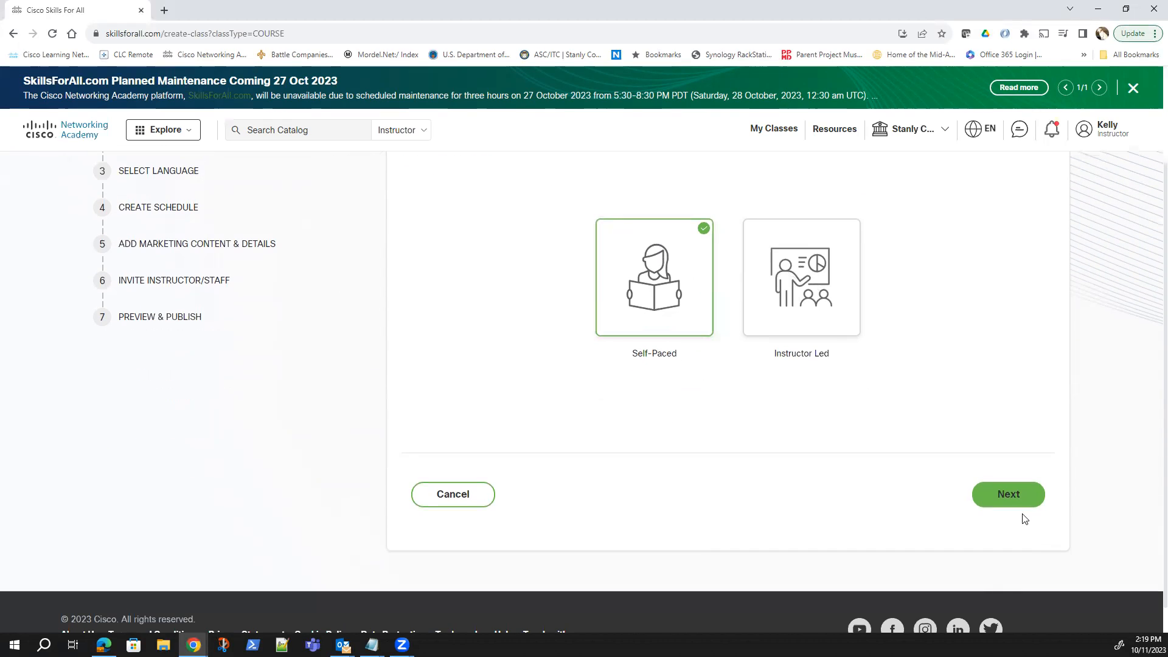
{"action": "left_click", "coordinate": [807, 255]}
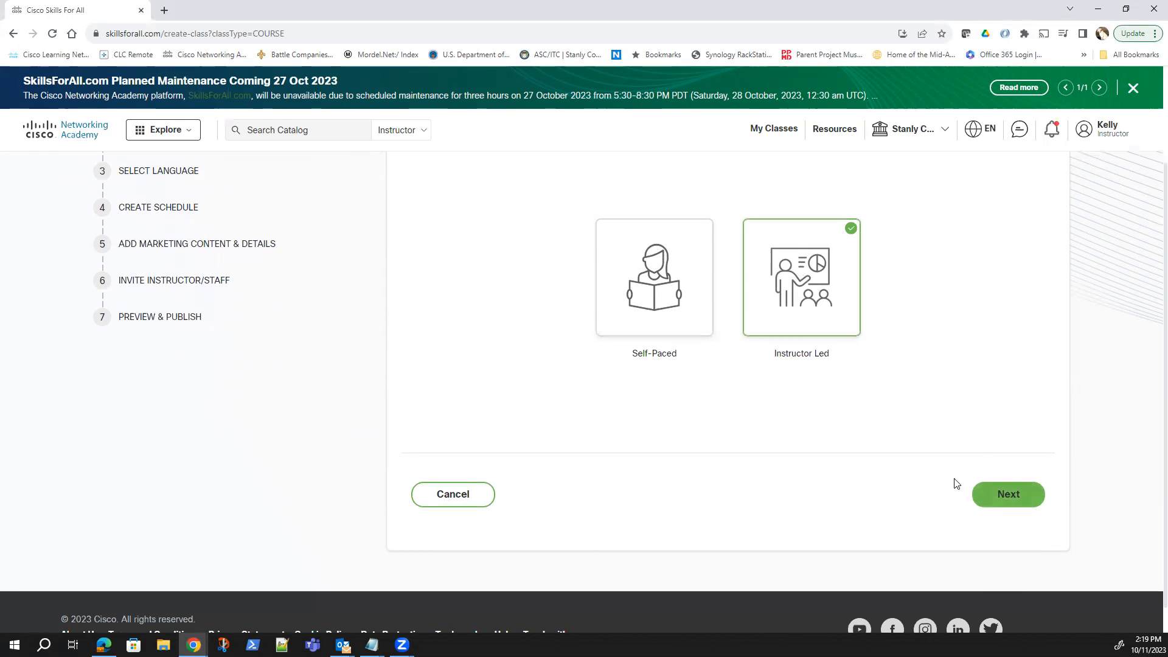
{"action": "left_click", "coordinate": [1023, 498]}
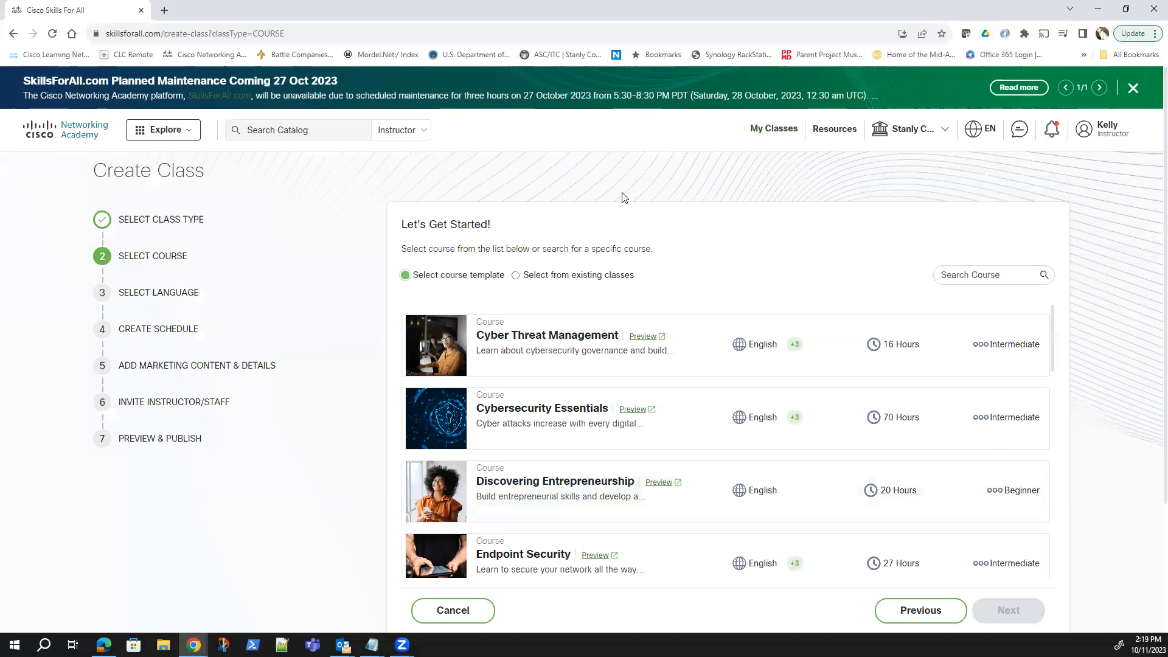
Search the course templates for "intr" and choose Introduction to Cybersecurity as the course for the class
{"action": "scroll", "coordinate": [633, 255], "scroll_direction": "down", "scroll_amount": 2}
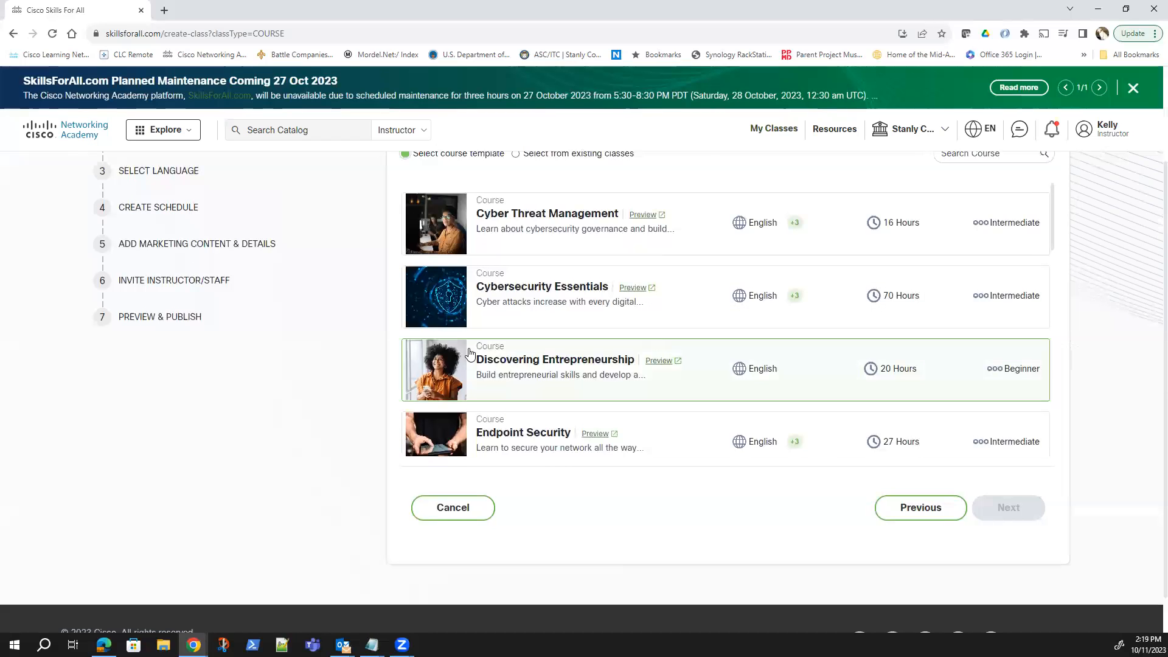
{"action": "scroll", "coordinate": [736, 255], "scroll_direction": "up", "scroll_amount": 2}
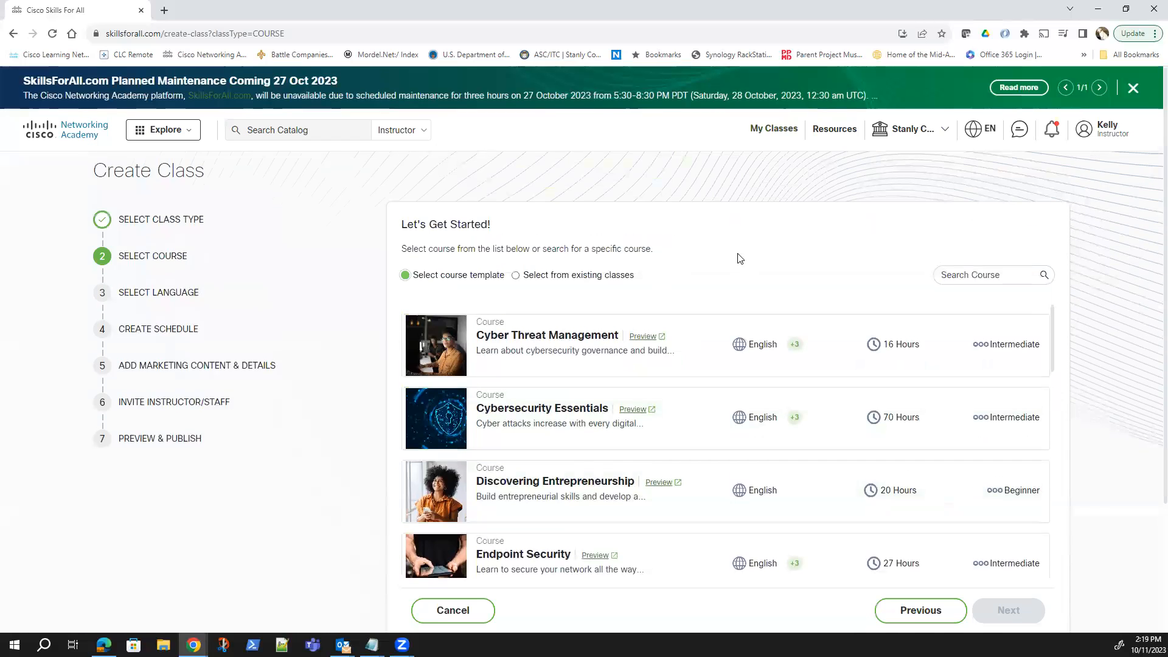
{"action": "left_click", "coordinate": [583, 277]}
{"action": "left_click_drag", "start_coordinate": [430, 287], "coordinate": [430, 283]}
{"action": "left_click", "coordinate": [431, 281]}
{"action": "left_click", "coordinate": [953, 278]}
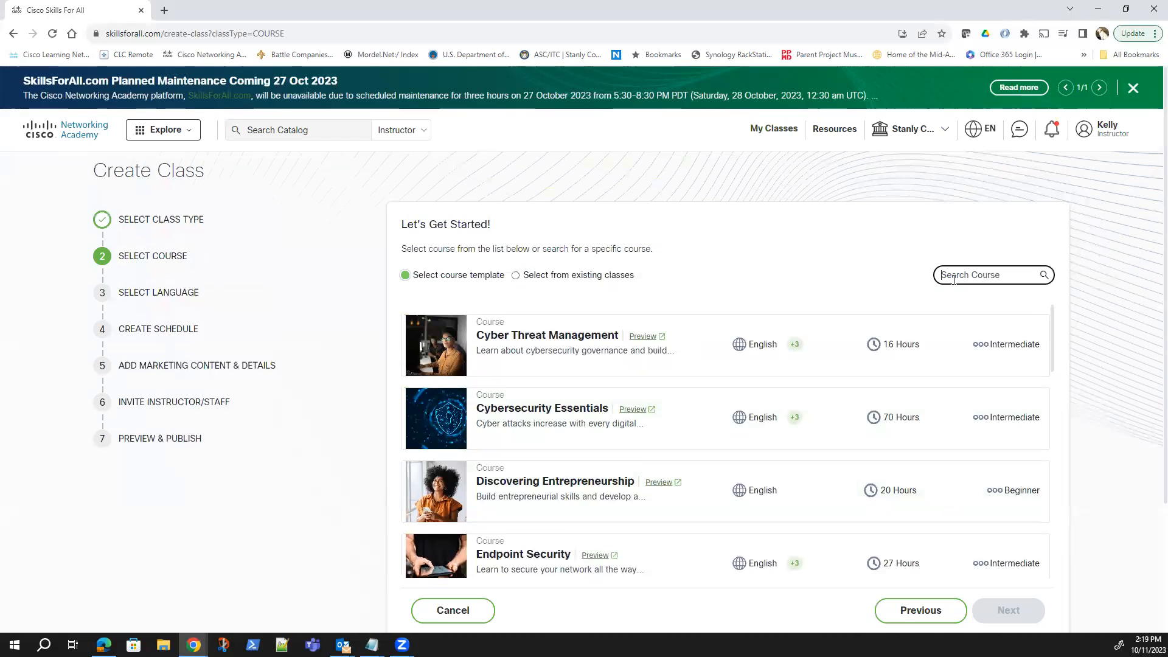
{"action": "type", "text": "int"}
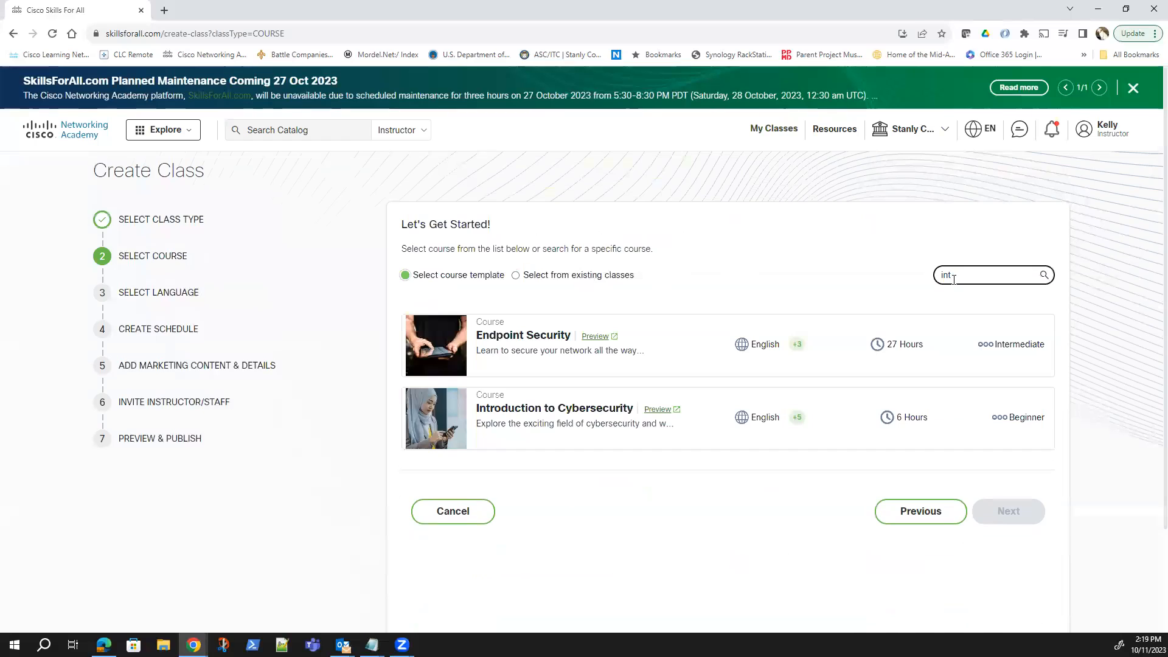
{"action": "type", "text": "r"}
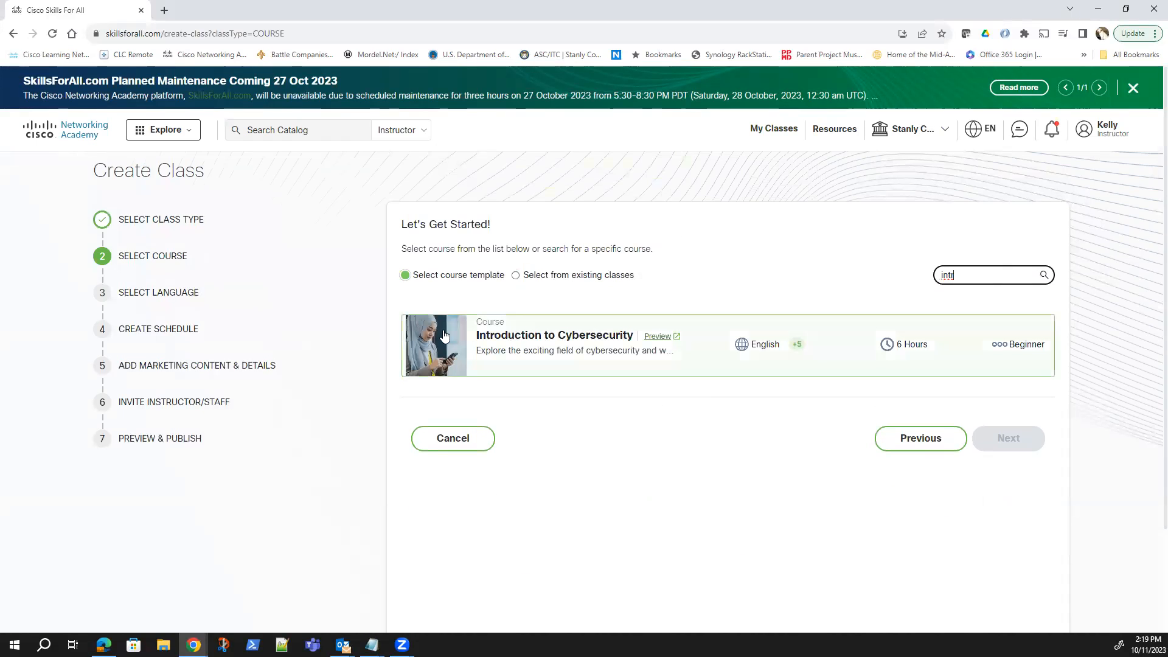
{"action": "left_click", "coordinate": [552, 341]}
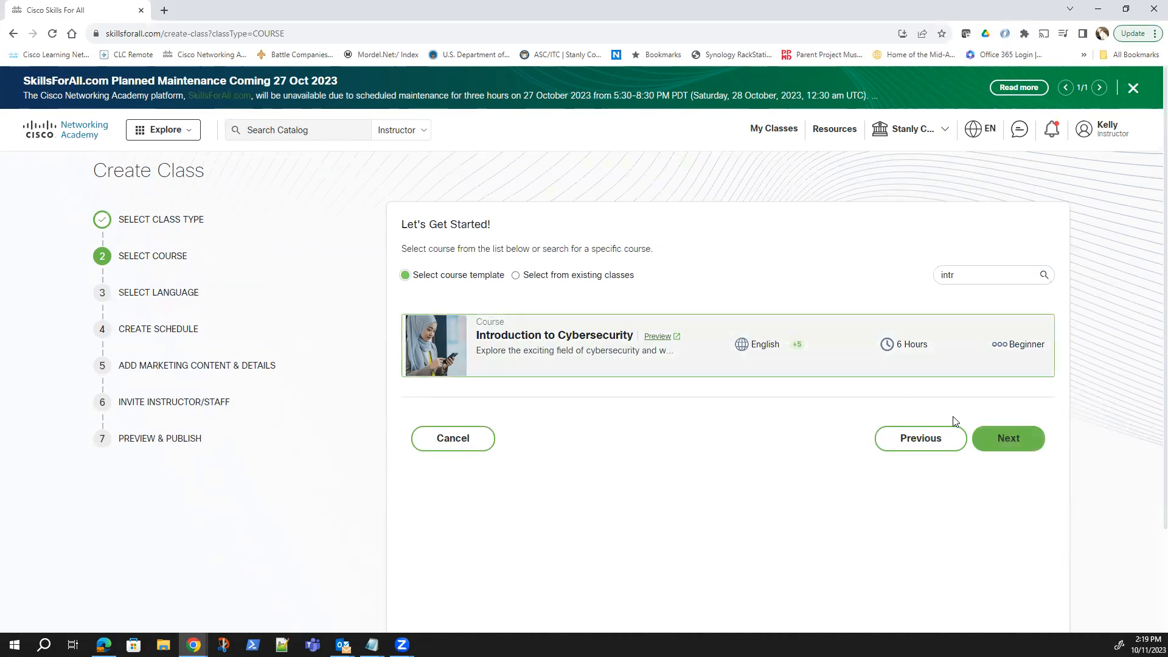
{"action": "left_click", "coordinate": [1002, 437]}
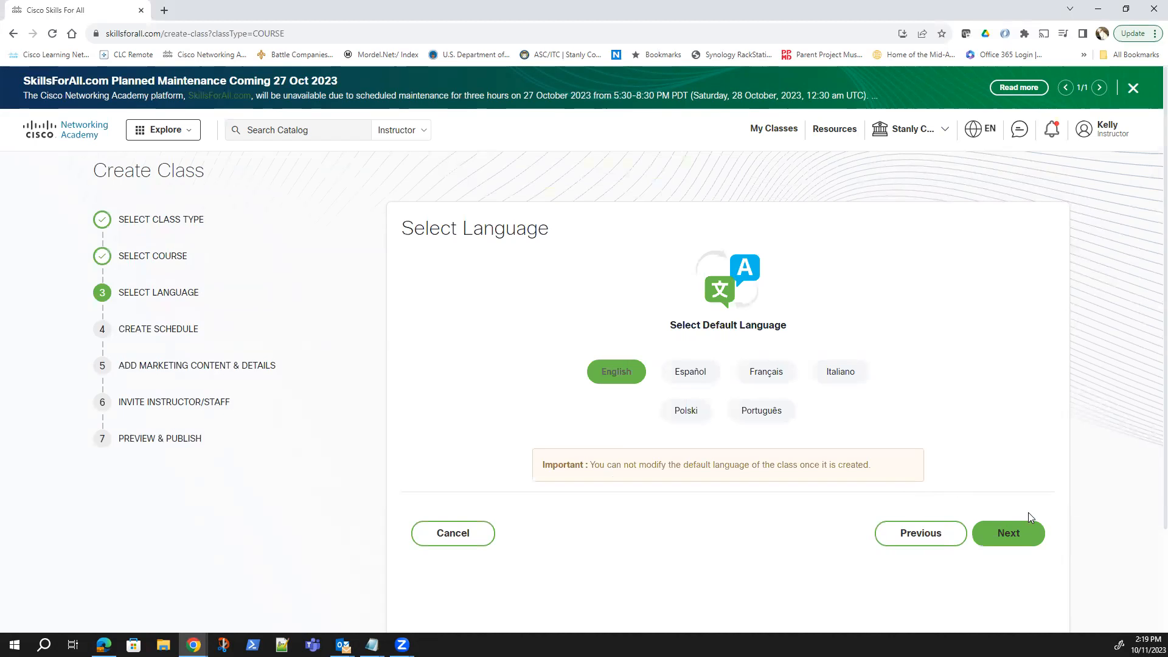
Accept English as the default language and schedule the class from Oct 11, 2023 to Feb 28, 2024
{"action": "left_click", "coordinate": [1007, 531]}
{"action": "left_click", "coordinate": [579, 363]}
{"action": "left_click", "coordinate": [540, 453]}
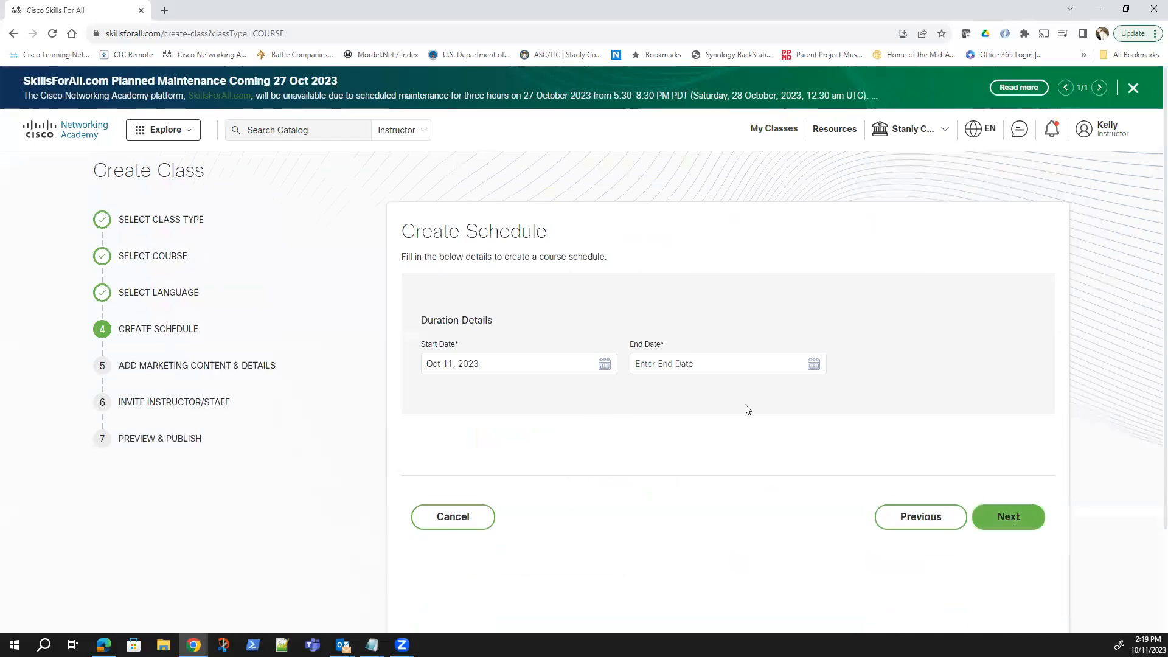
{"action": "left_click", "coordinate": [791, 363]}
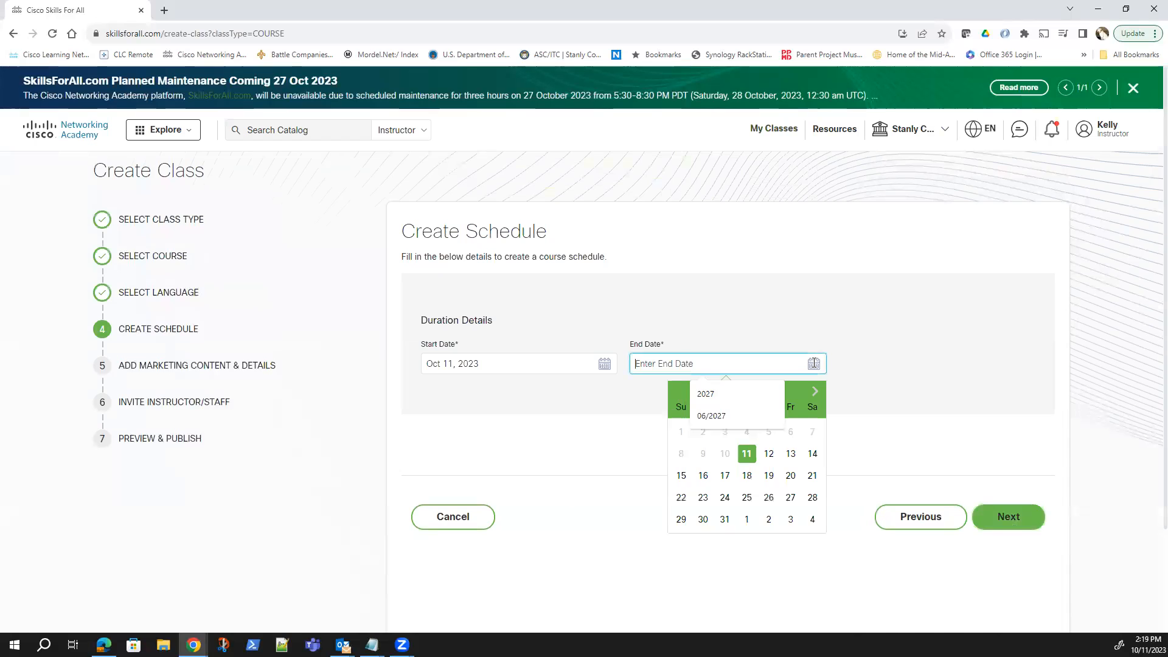
{"action": "left_click", "coordinate": [1004, 374]}
{"action": "left_click", "coordinate": [769, 364]}
{"action": "left_click", "coordinate": [815, 391]}
{"action": "left_click", "coordinate": [816, 394]}
{"action": "left_click", "coordinate": [817, 394]}
{"action": "left_click", "coordinate": [816, 394]}
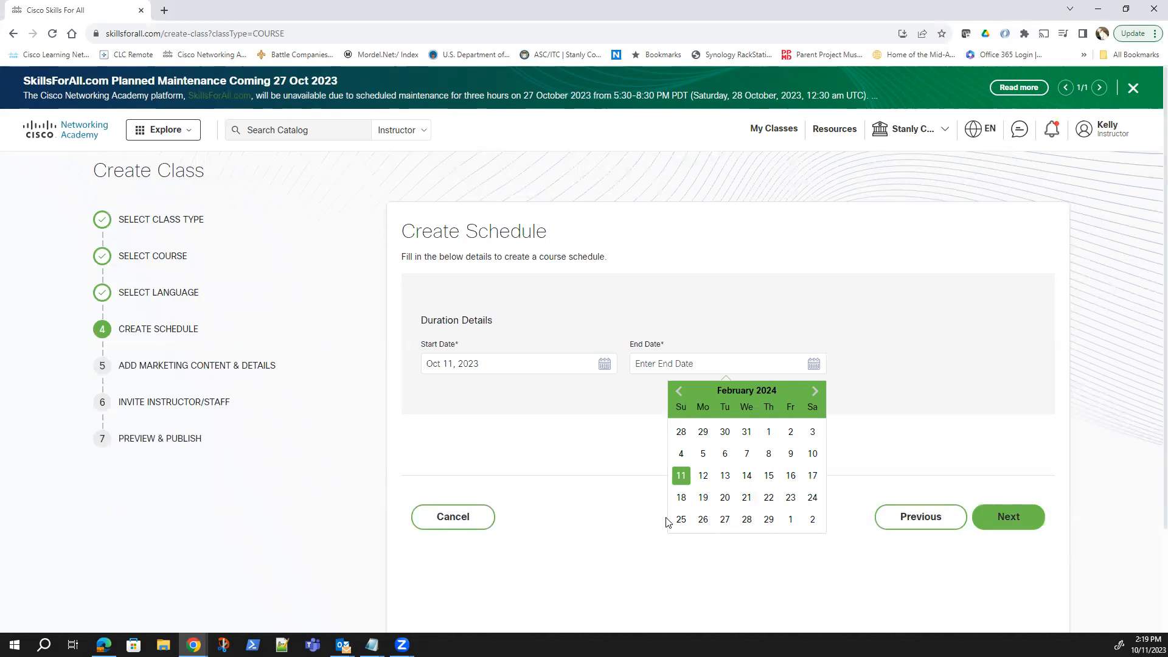
{"action": "left_click", "coordinate": [748, 519]}
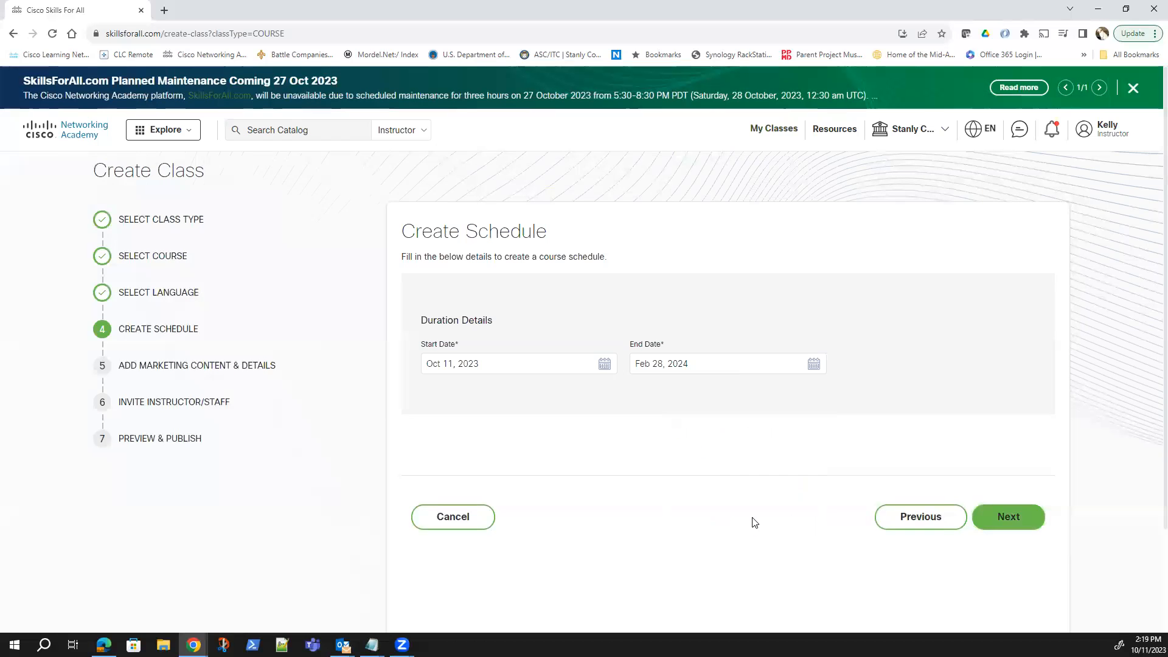
{"action": "left_click", "coordinate": [996, 519]}
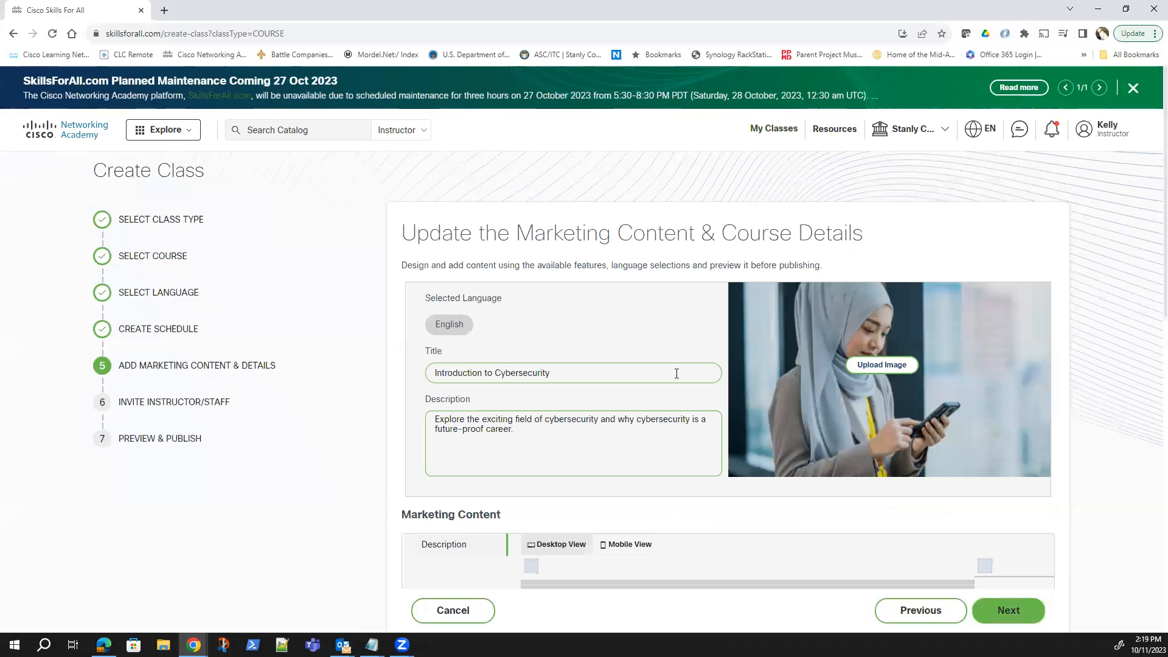
Set the class title to "Introduction to Cybersecurity--SCC CyberMonth Promotion" and accept the existing description and marketing content
{"action": "scroll", "coordinate": [609, 349], "scroll_direction": "down", "scroll_amount": 1}
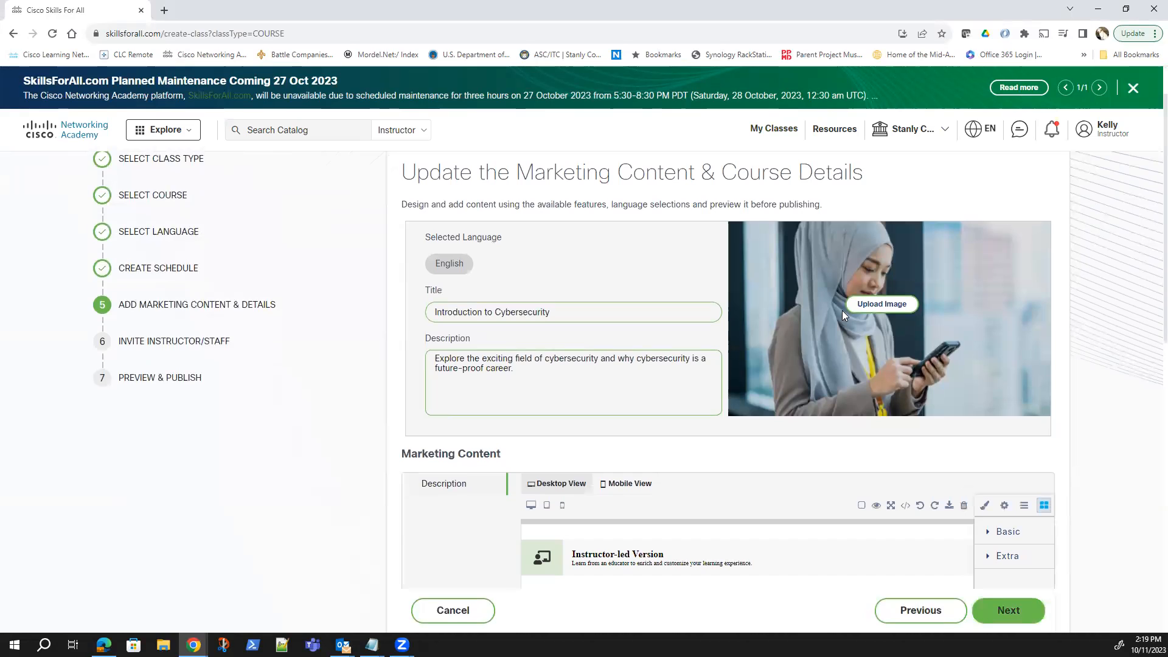
{"action": "left_click", "coordinate": [568, 313]}
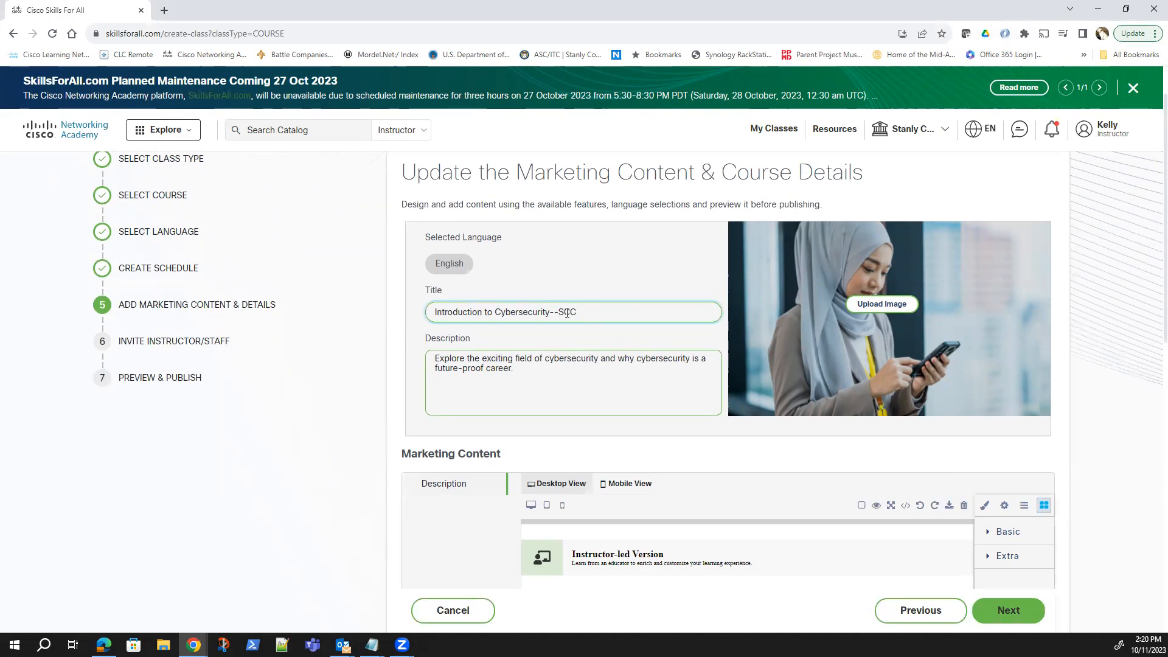
{"action": "type", "text": "CyberMonth  Promotion"}
{"action": "scroll", "coordinate": [621, 335], "scroll_direction": "down", "scroll_amount": 5}
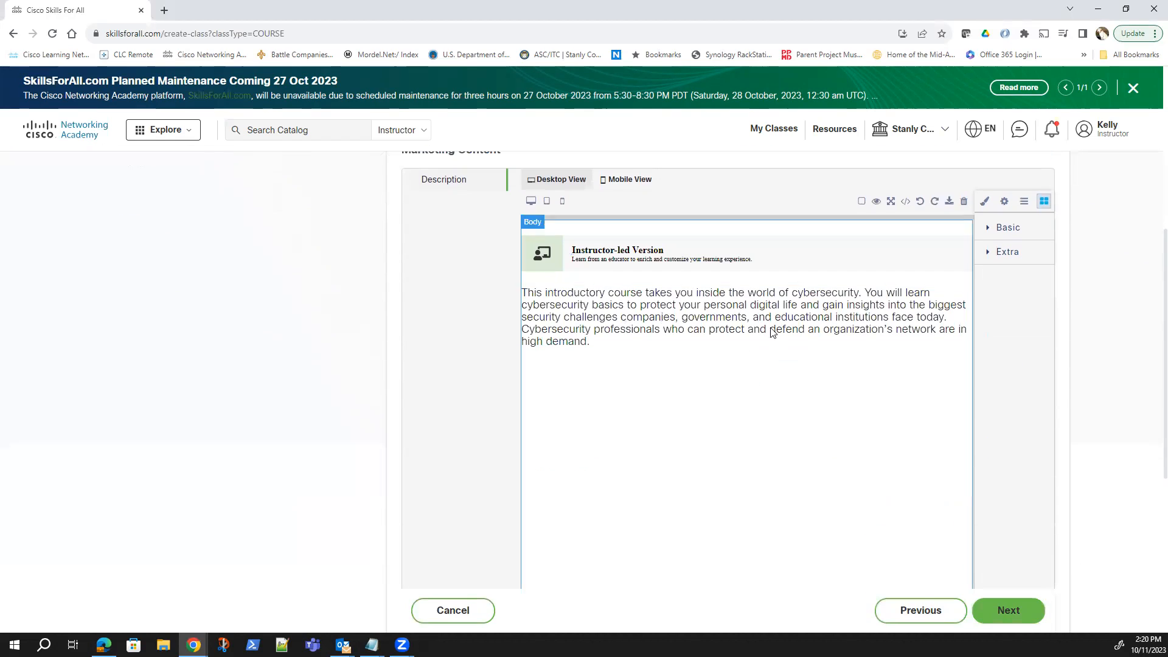
{"action": "left_click", "coordinate": [997, 606]}
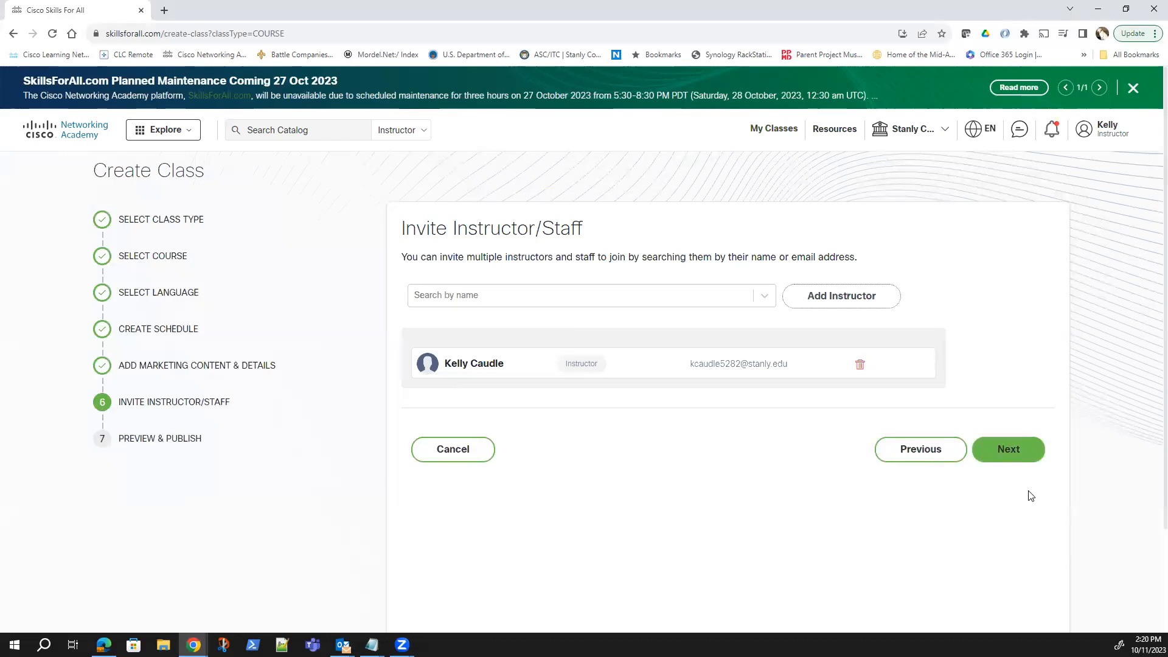
Keep the listed instructor, publish the previewed class, and open the options for inviting learners
{"action": "left_click", "coordinate": [1009, 453]}
{"action": "scroll", "coordinate": [614, 362], "scroll_direction": "down", "scroll_amount": 5}
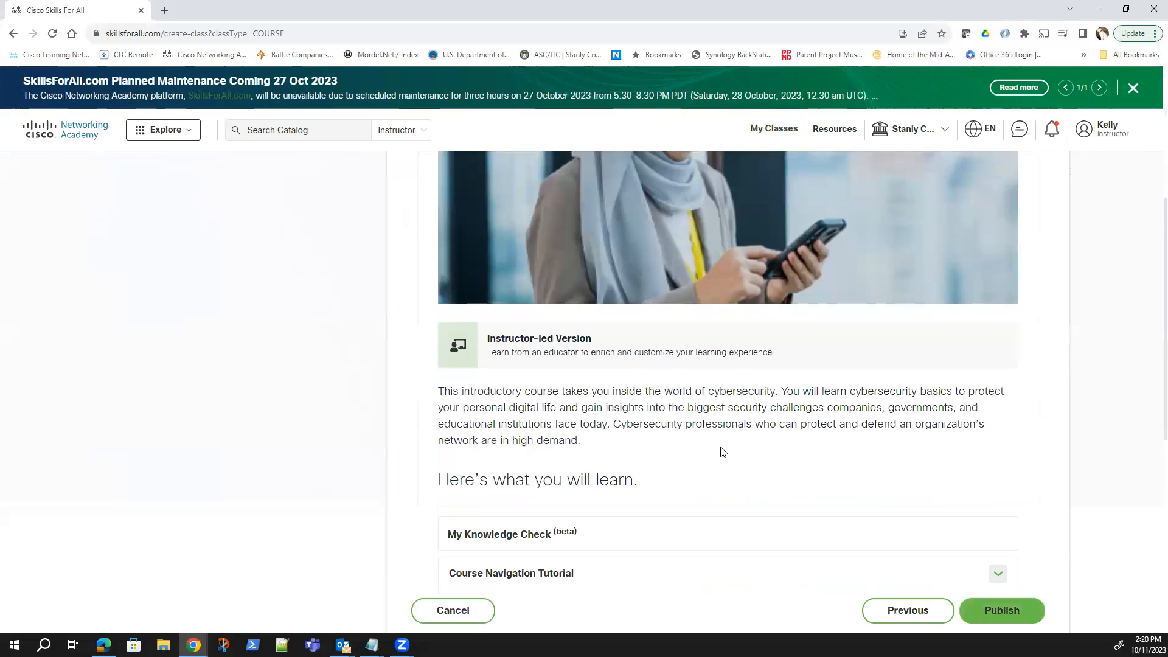
{"action": "scroll", "coordinate": [649, 369], "scroll_direction": "down", "scroll_amount": 4}
{"action": "scroll", "coordinate": [543, 252], "scroll_direction": "down", "scroll_amount": 3}
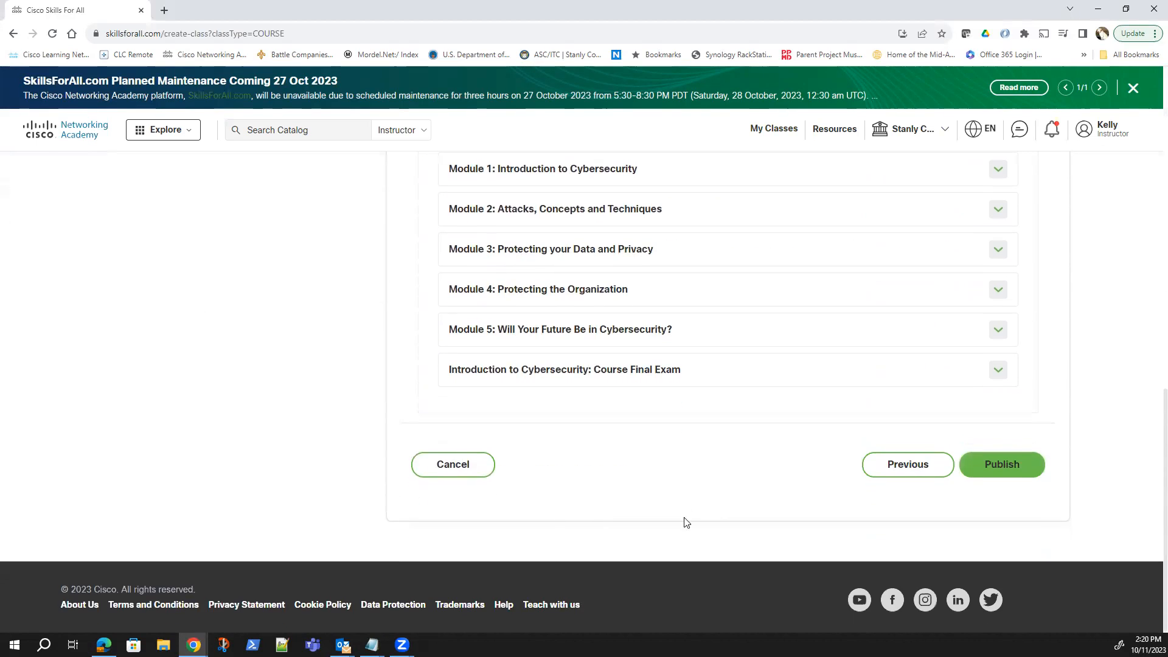
{"action": "left_click", "coordinate": [616, 375]}
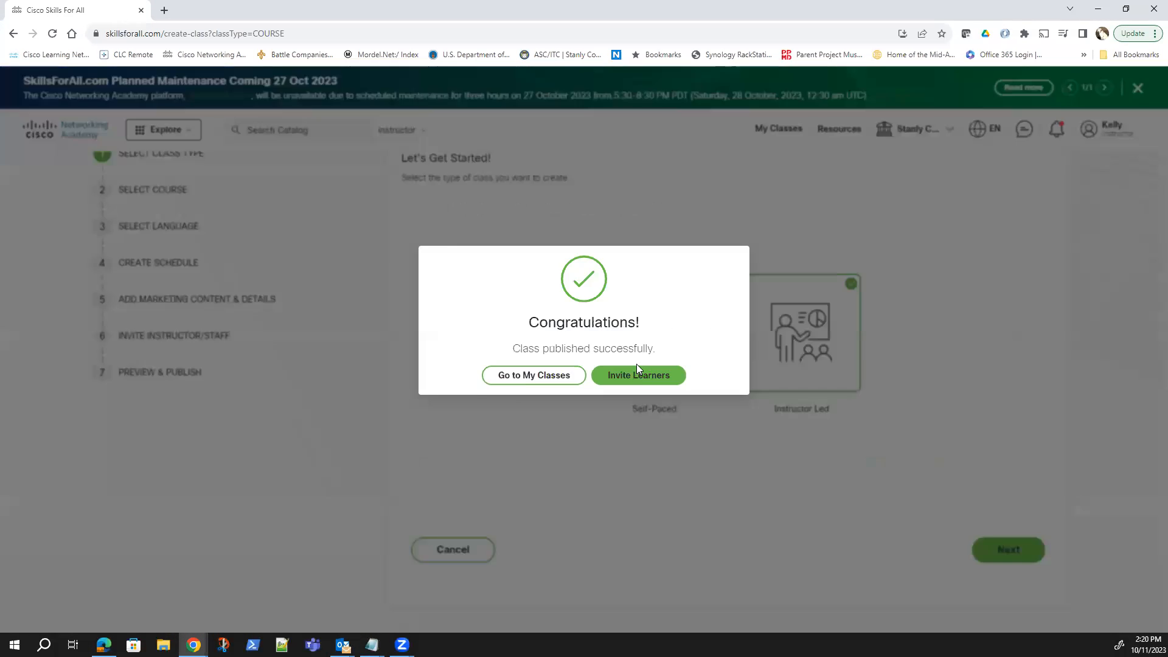
{"action": "left_click", "coordinate": [639, 369]}
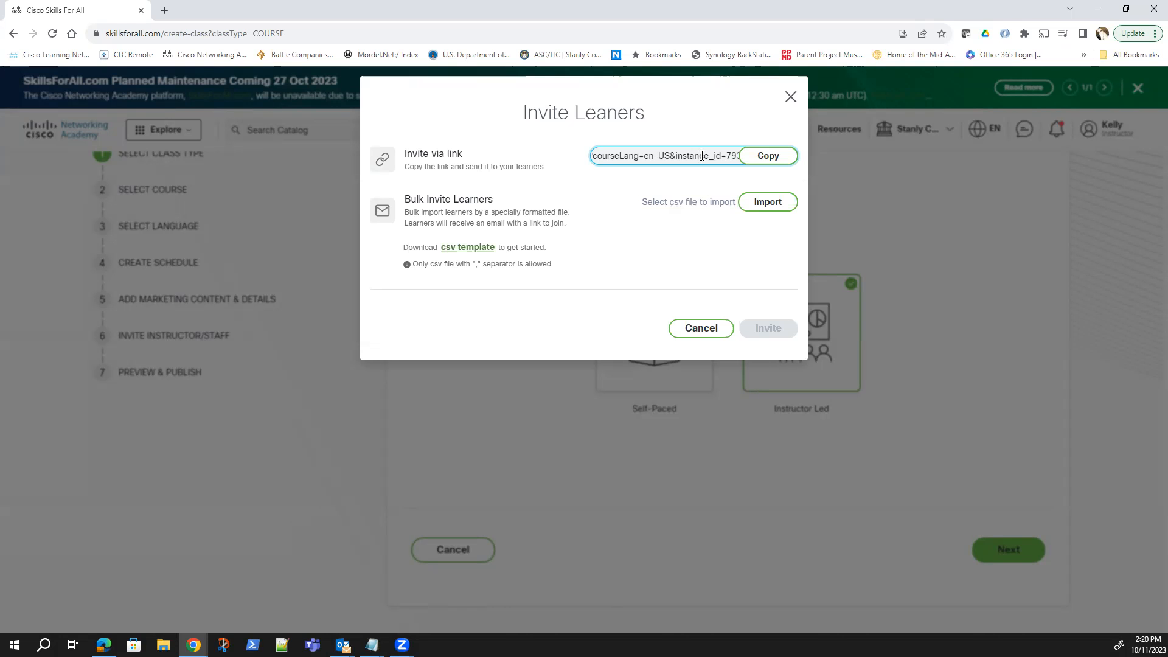
Close the invitation options and show the Introduction to Cybersecurity class with its available actions in My Classes
{"action": "left_click", "coordinate": [706, 341]}
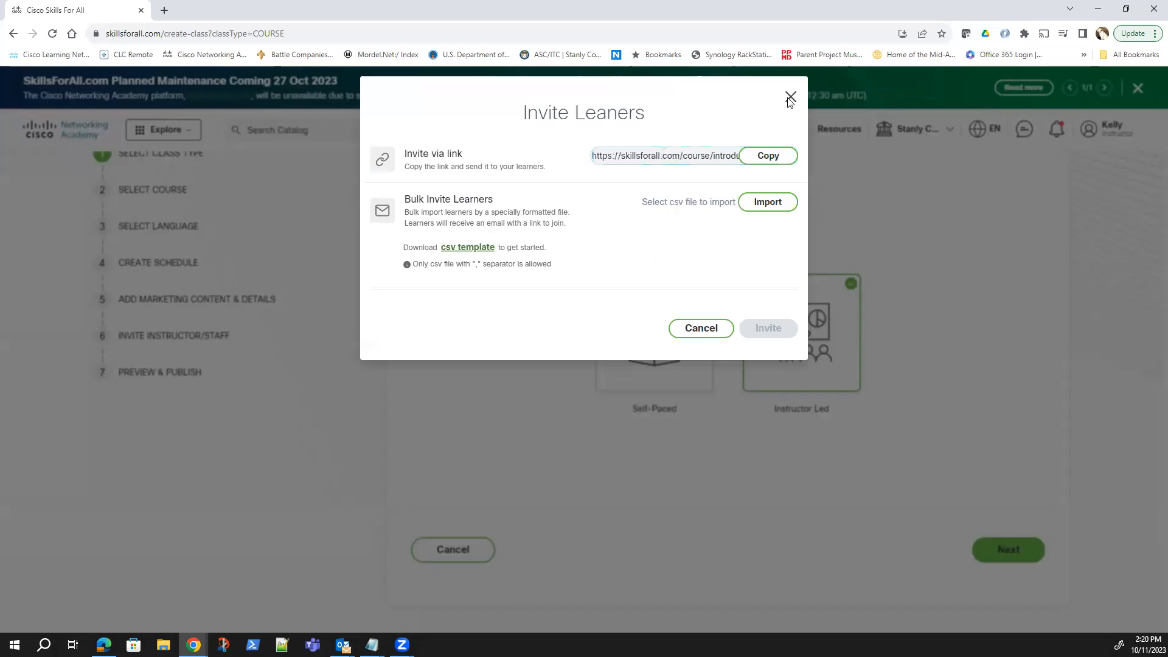
{"action": "left_click", "coordinate": [791, 98]}
{"action": "scroll", "coordinate": [486, 329], "scroll_direction": "down", "scroll_amount": 4}
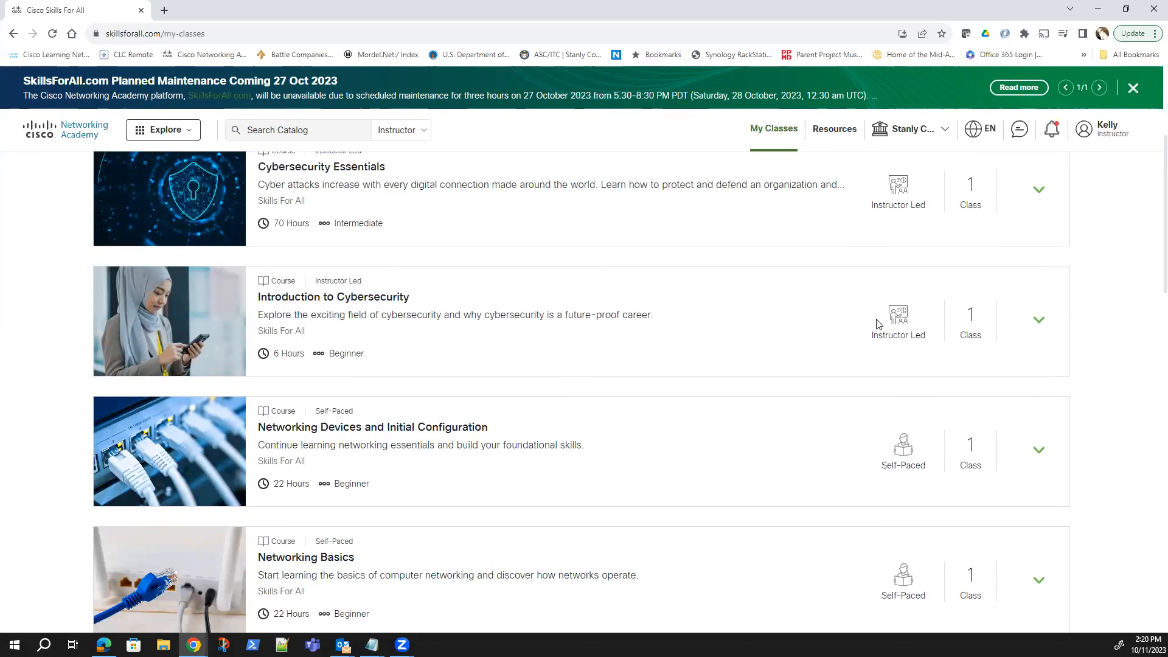
{"action": "left_click", "coordinate": [1039, 323]}
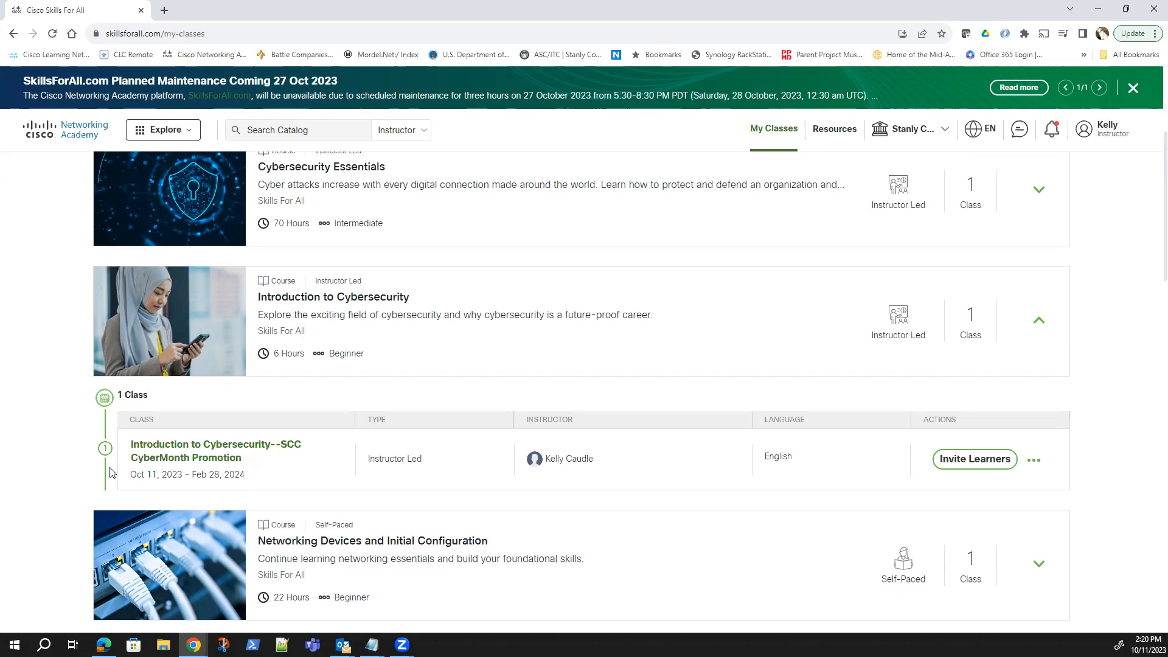
{"action": "left_click", "coordinate": [1034, 461]}
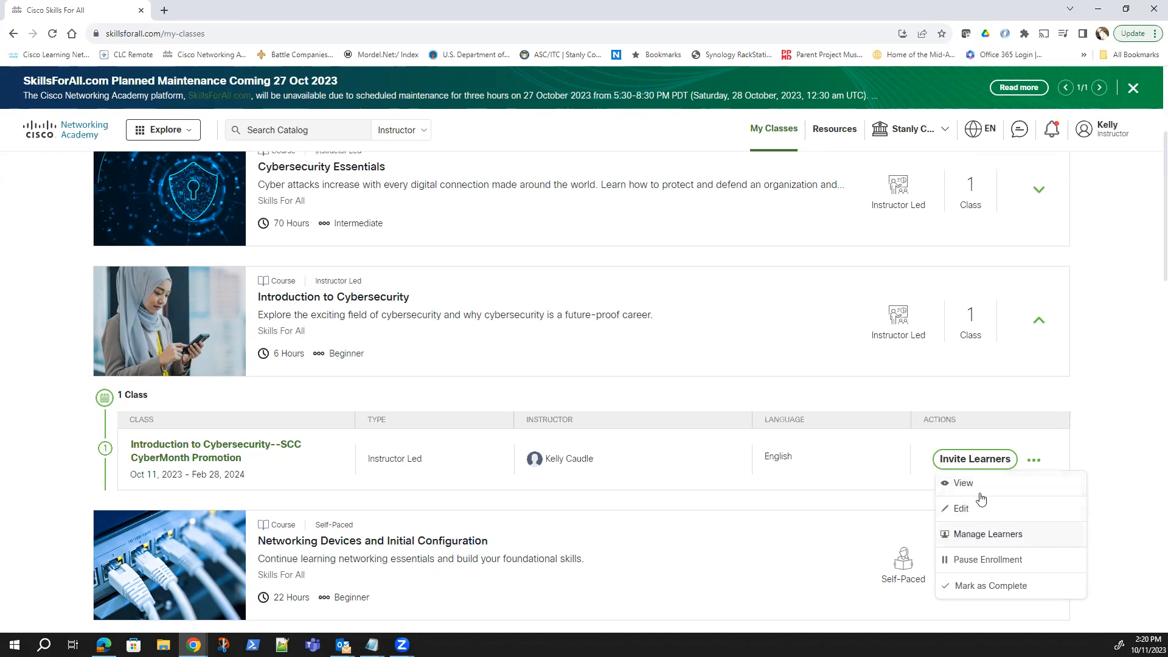
Review the learner invitation options of the Introduction to Cybersecurity class and close them without sending any invitation
{"action": "left_click", "coordinate": [972, 466]}
{"action": "left_click", "coordinate": [781, 161]}
{"action": "left_click", "coordinate": [975, 460]}
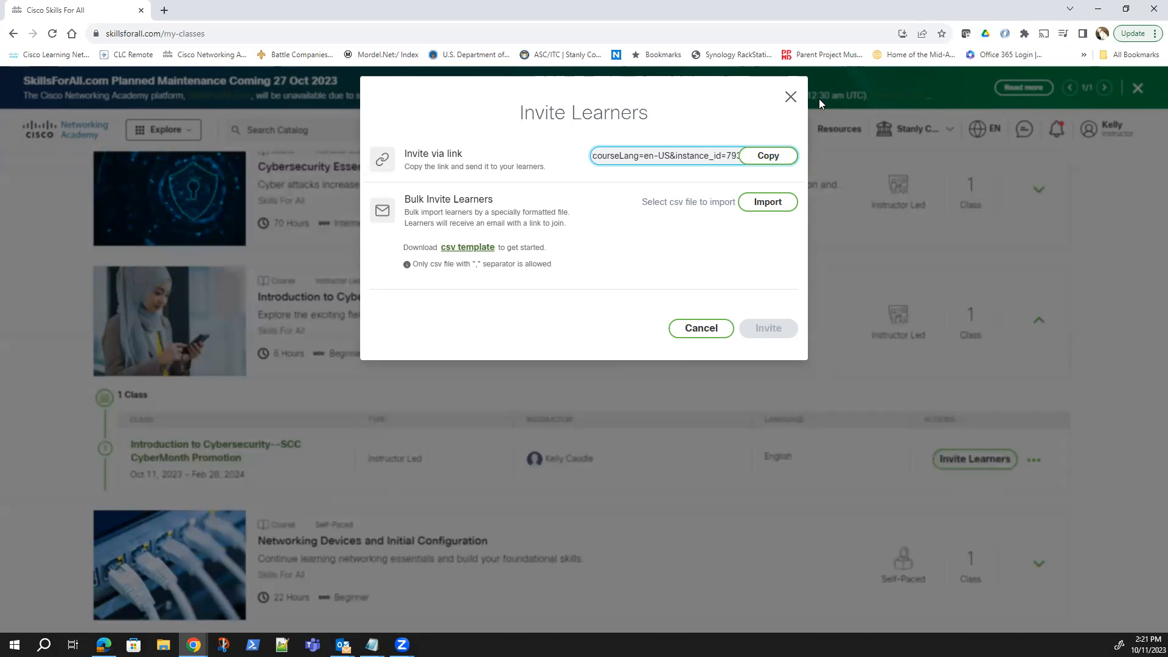
{"action": "left_click", "coordinate": [791, 97]}
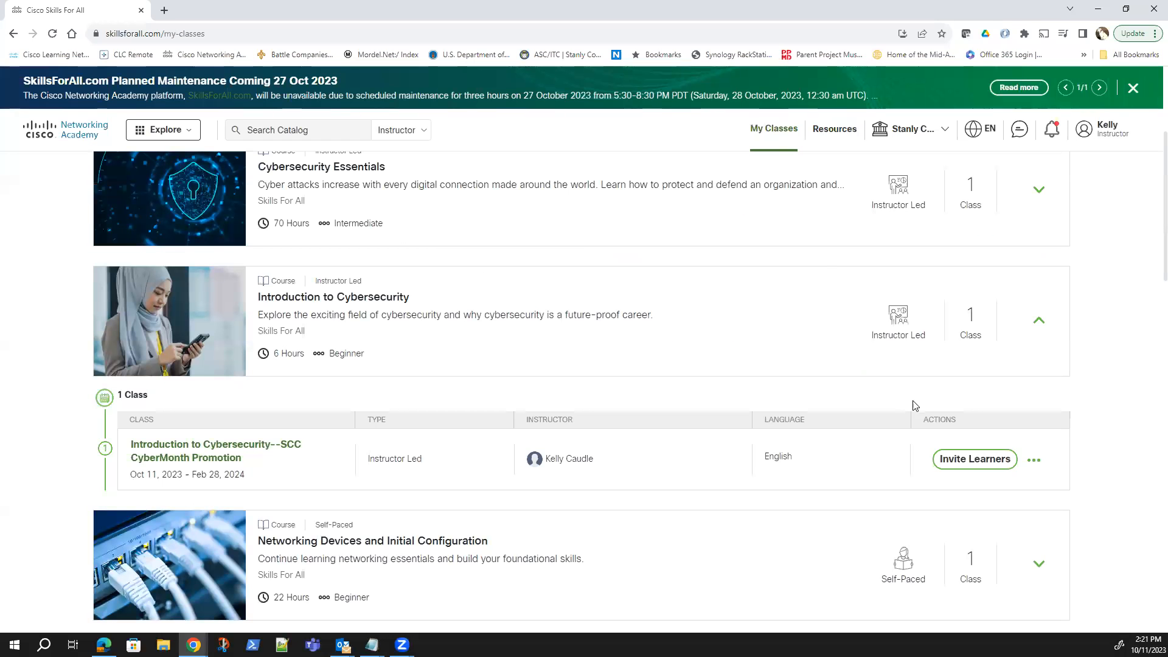
{"action": "left_click", "coordinate": [982, 461]}
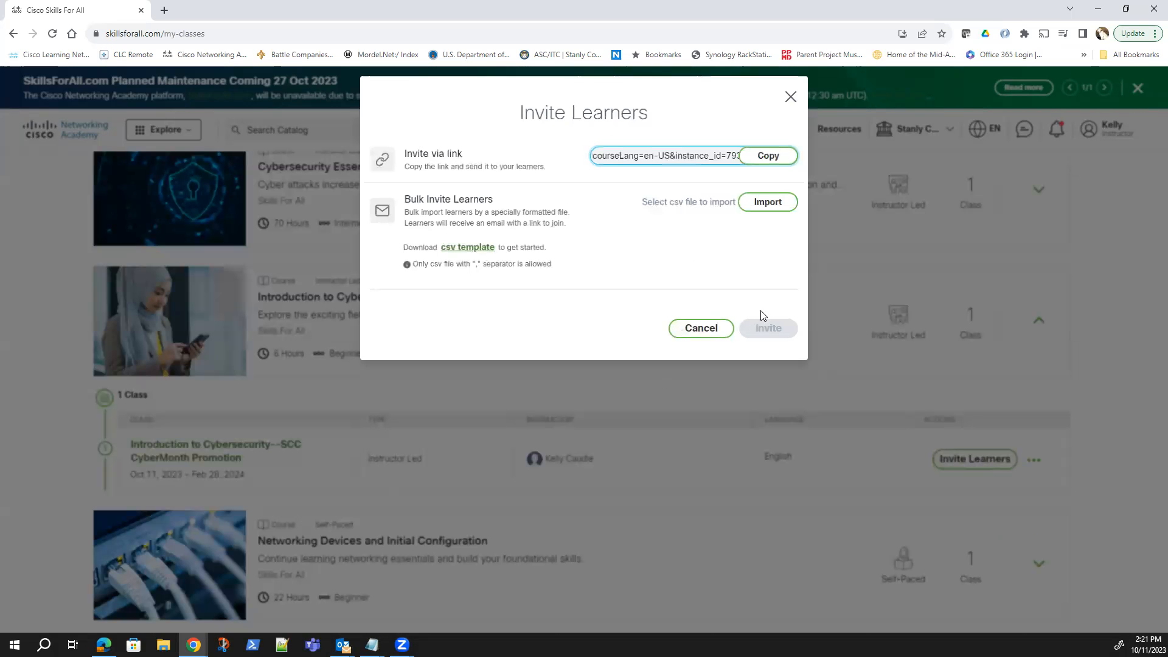
{"action": "left_click", "coordinate": [665, 325]}
{"action": "left_click", "coordinate": [688, 329]}
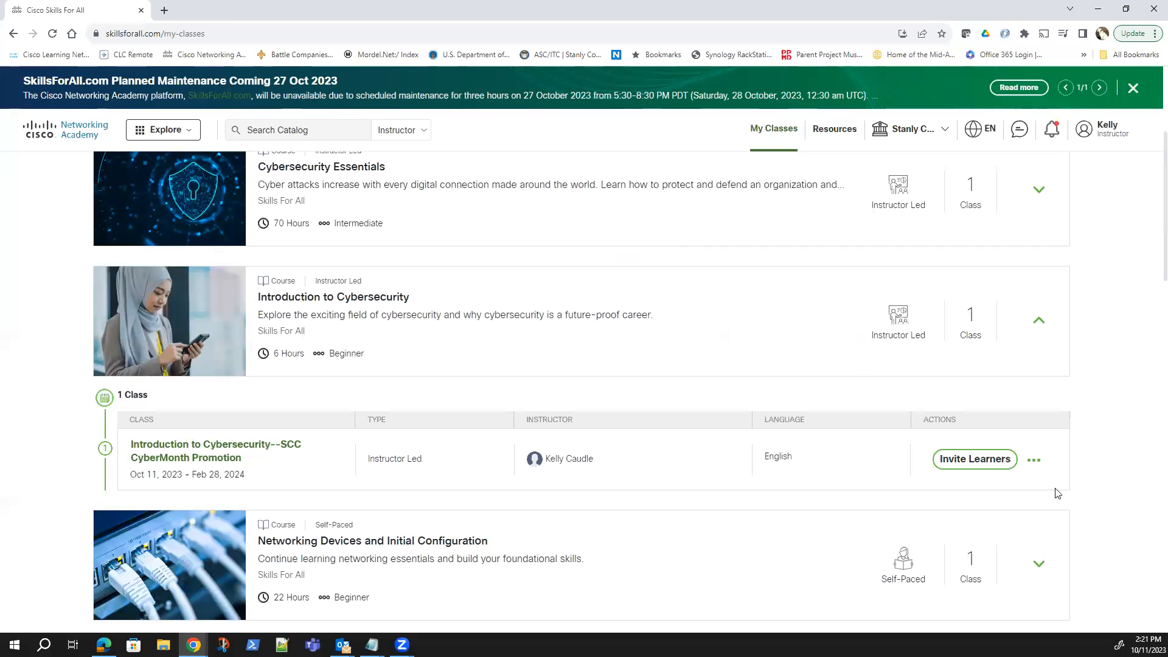
View the learner management page of the Introduction to Cybersecurity class and return to My Classes
{"action": "left_click", "coordinate": [1034, 461]}
{"action": "left_click", "coordinate": [981, 538]}
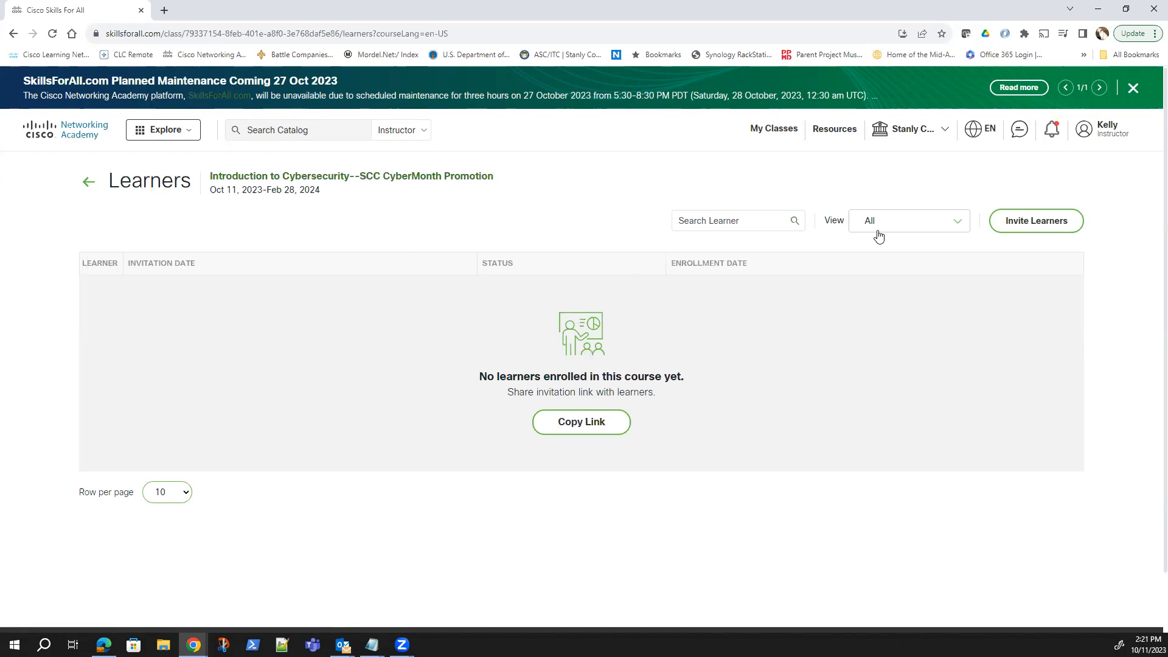
{"action": "left_click", "coordinate": [738, 221]}
{"action": "left_click", "coordinate": [770, 128]}
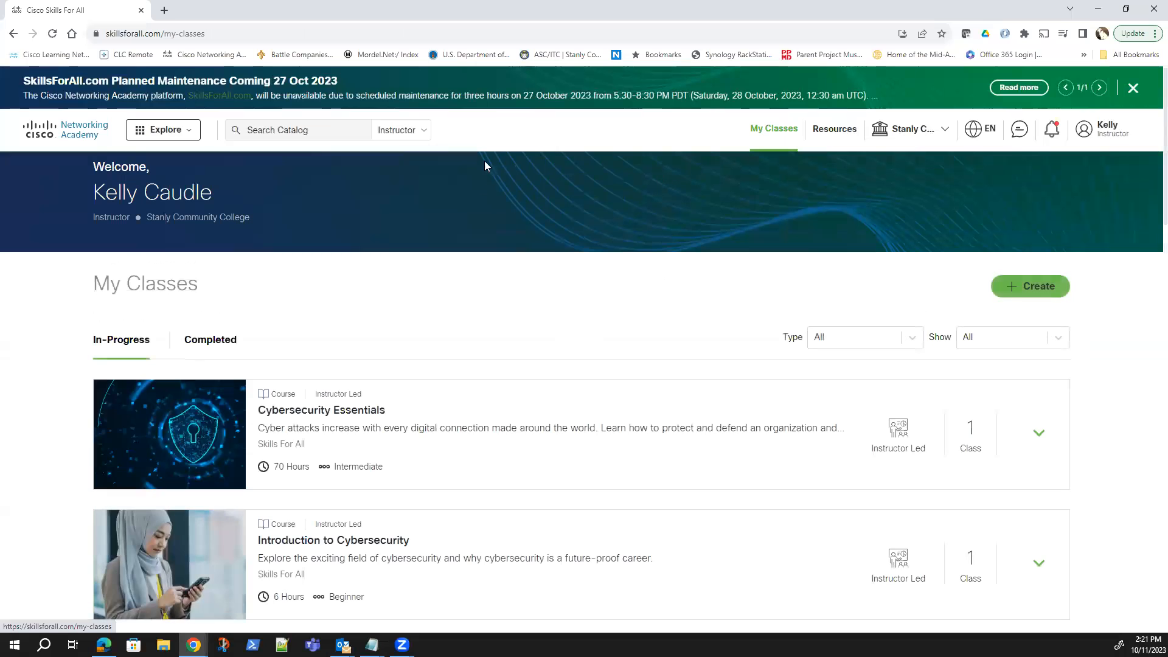
Start creating another class and choose Self-Paced as its class type
{"action": "left_click", "coordinate": [1050, 287]}
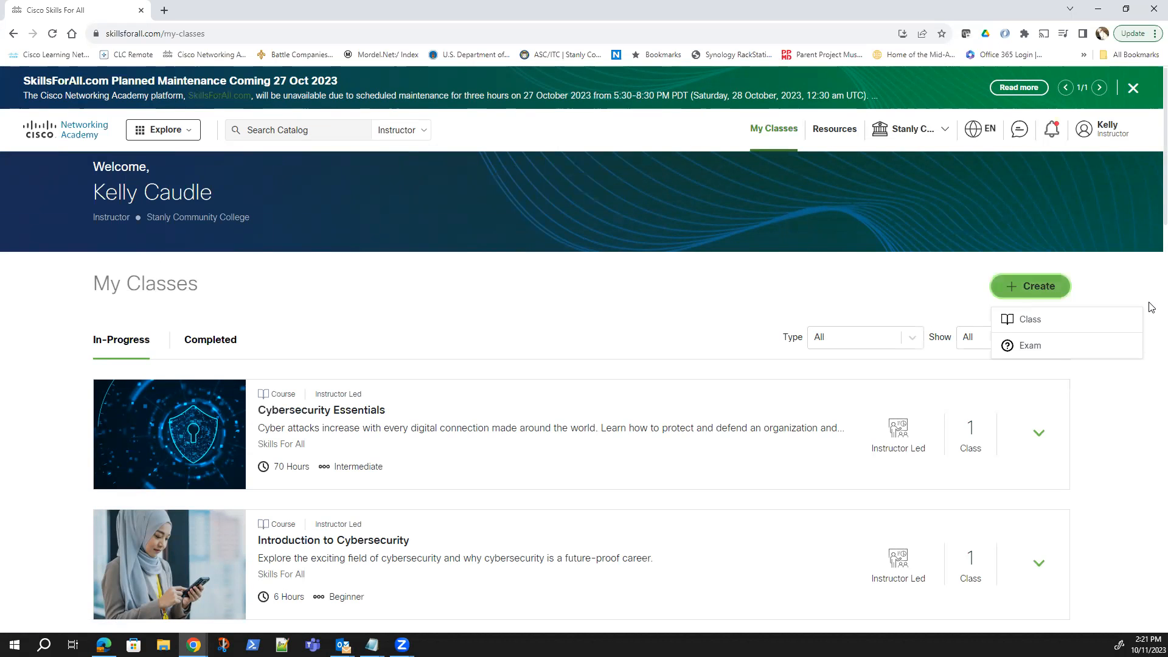
{"action": "left_click", "coordinate": [1074, 320]}
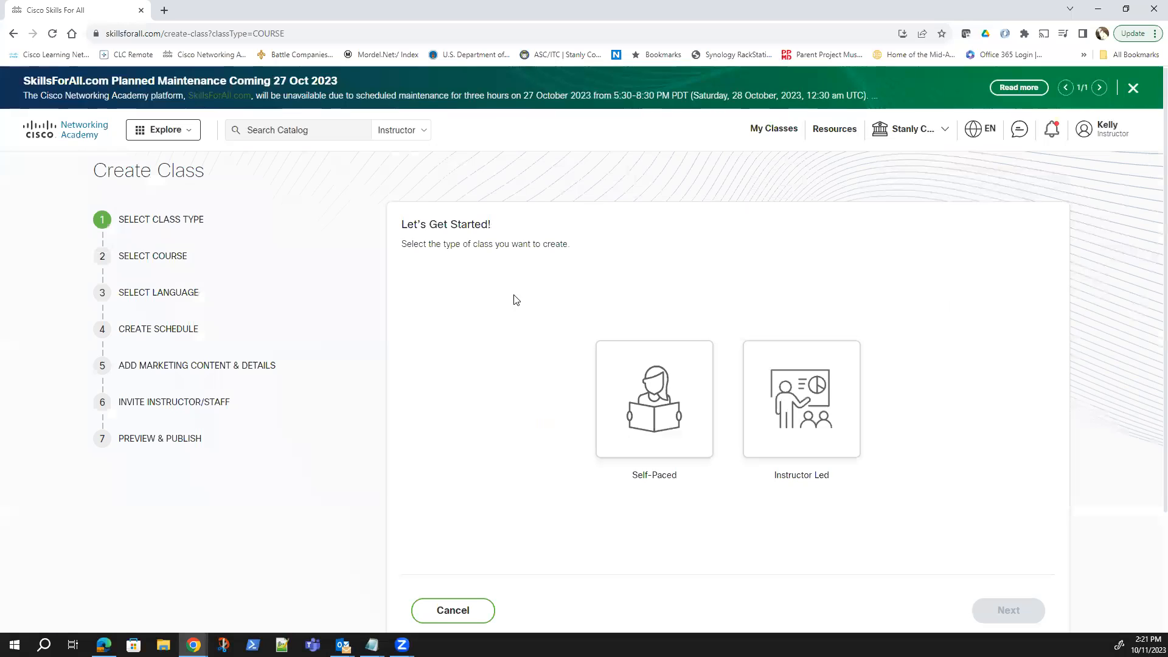
{"action": "left_click", "coordinate": [610, 346]}
{"action": "left_click", "coordinate": [1026, 611]}
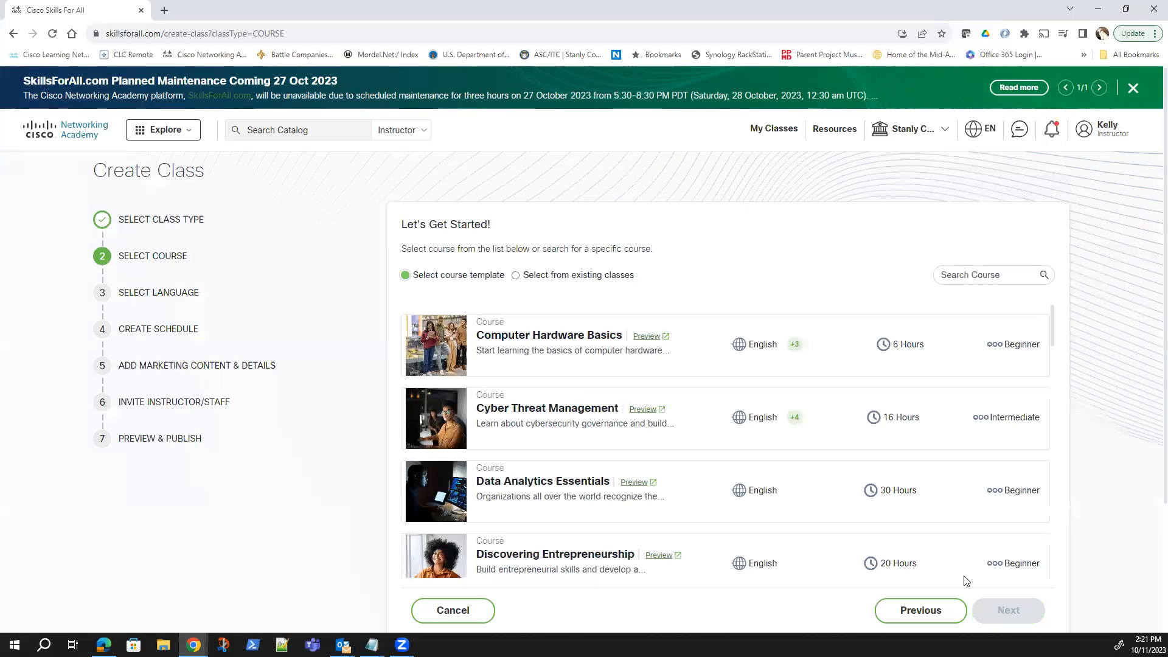
Search the course templates for "ethica" and select Ethical Hacker as the course for the self-paced class
{"action": "left_click", "coordinate": [984, 275]}
{"action": "type", "text": "ethica"}
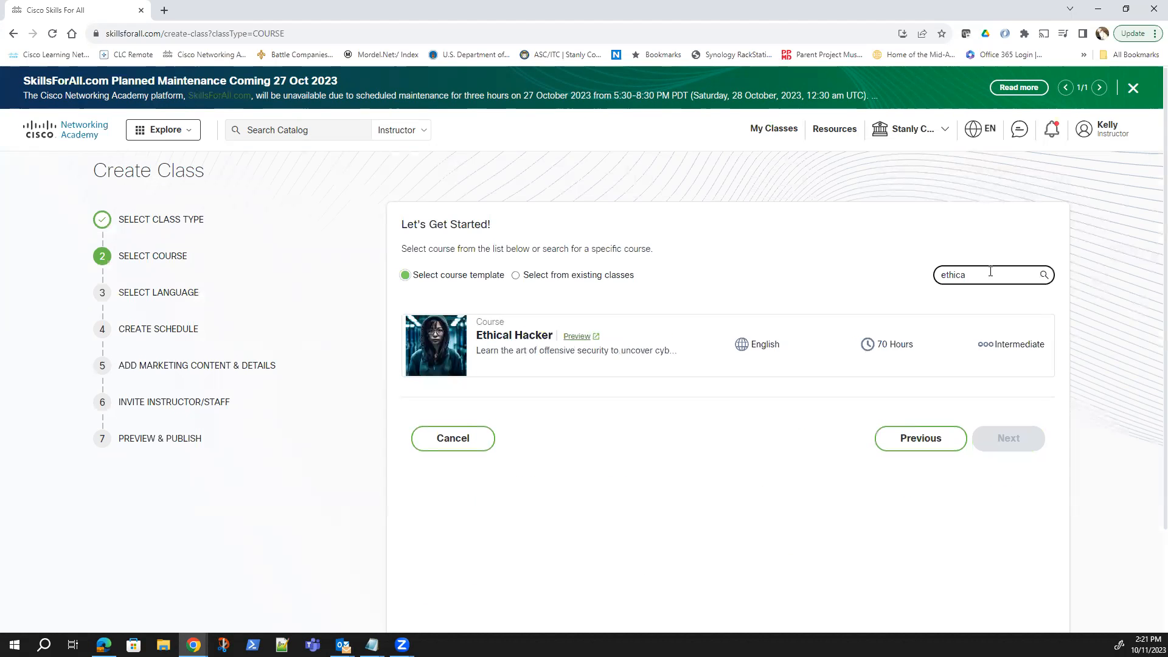
{"action": "left_click", "coordinate": [535, 345]}
{"action": "left_click", "coordinate": [1005, 436]}
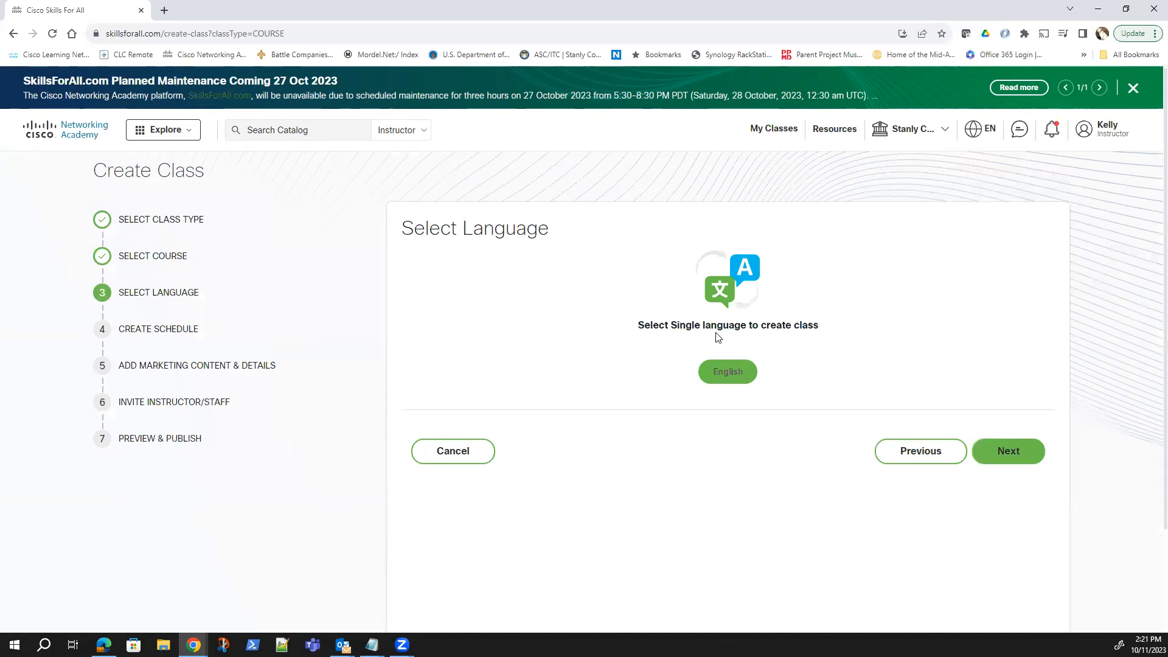
Keep English as the language and schedule the Ethical Hacker class from Oct 11, 2023 to Feb 28, 2024
{"action": "left_click", "coordinate": [1009, 452]}
{"action": "left_click", "coordinate": [512, 364]}
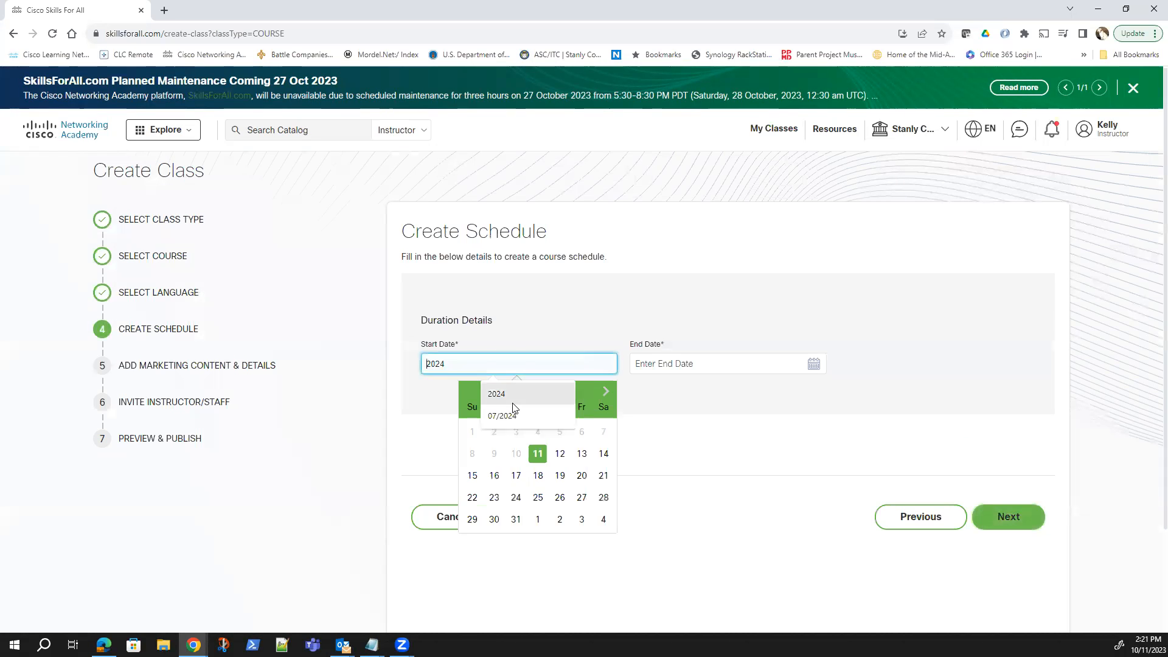
{"action": "left_click", "coordinate": [537, 455]}
{"action": "left_click", "coordinate": [704, 366]}
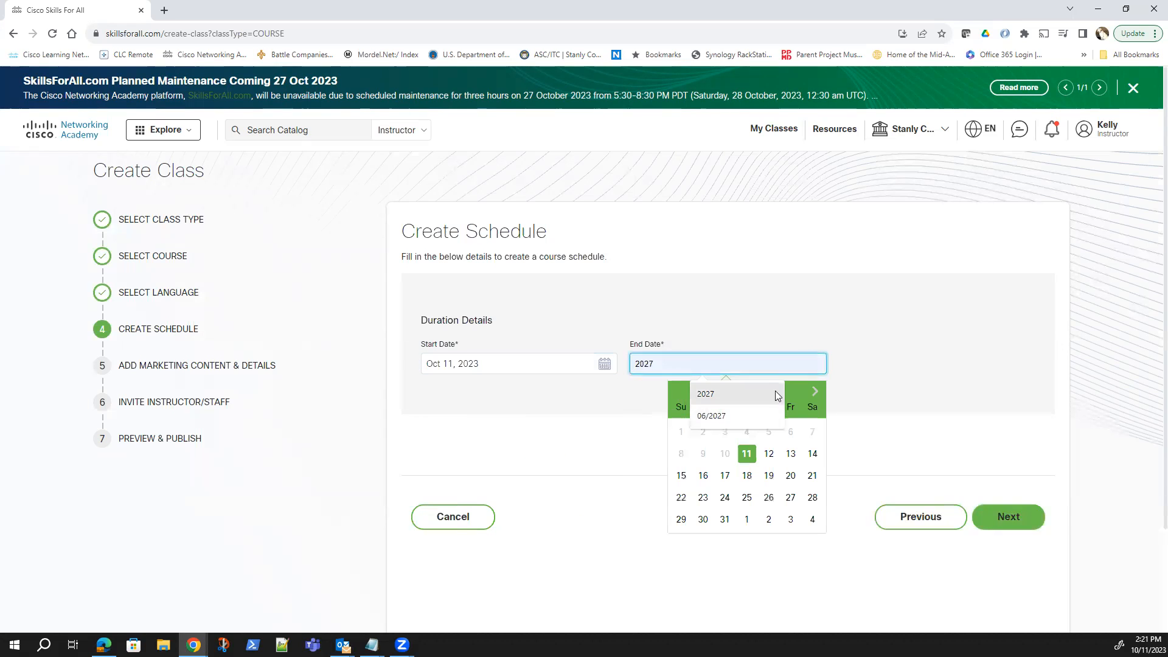
{"action": "left_click", "coordinate": [815, 393]}
{"action": "left_click", "coordinate": [815, 393]}
{"action": "left_click", "coordinate": [815, 393]}
{"action": "left_click", "coordinate": [815, 393]}
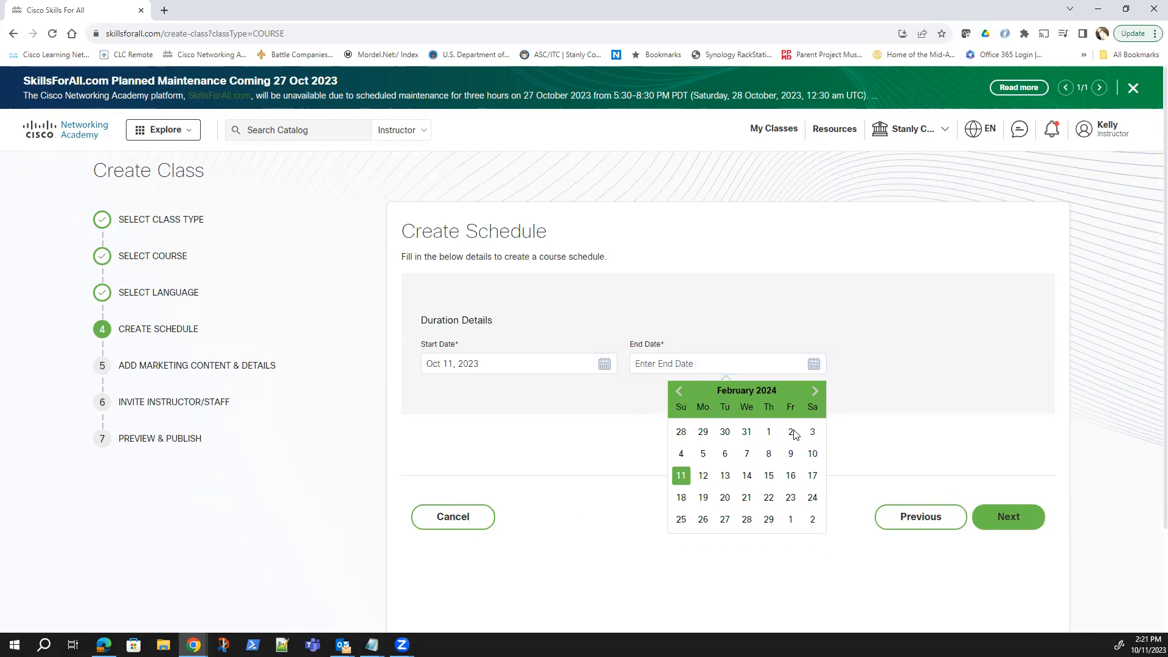
{"action": "left_click", "coordinate": [747, 519]}
{"action": "left_click", "coordinate": [998, 514]}
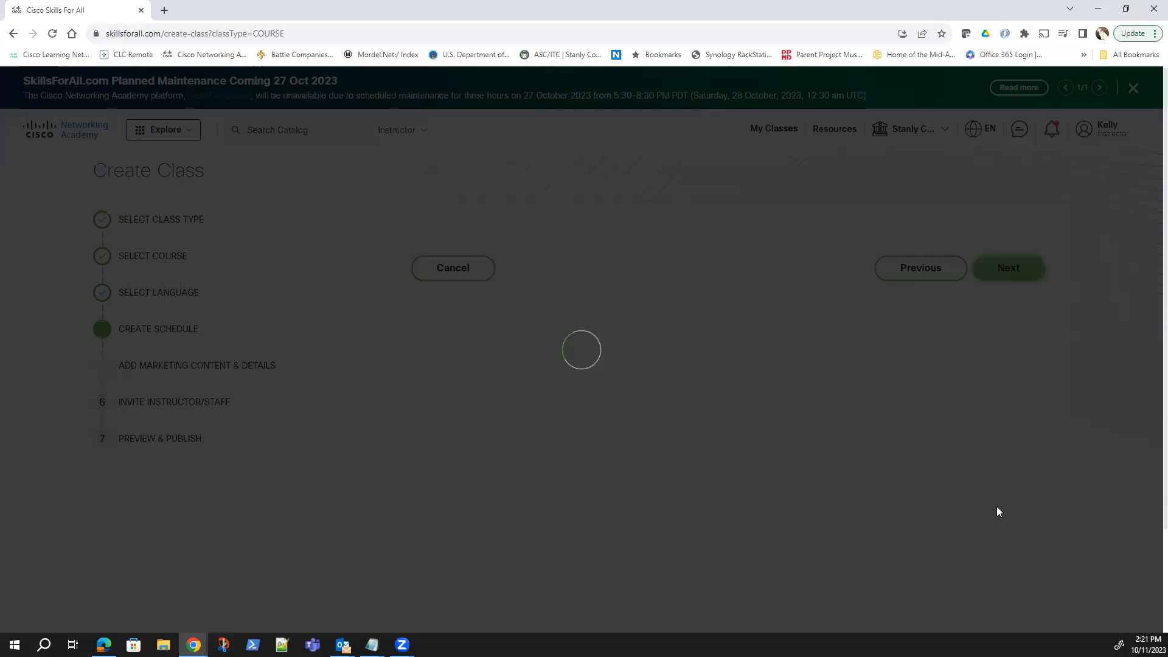
Set the class title to "Ethical Hacker--SCC CyberMonth Promotion" and accept the existing description and marketing content
{"action": "scroll", "coordinate": [710, 388], "scroll_direction": "down", "scroll_amount": 5}
{"action": "scroll", "coordinate": [711, 388], "scroll_direction": "up", "scroll_amount": 2}
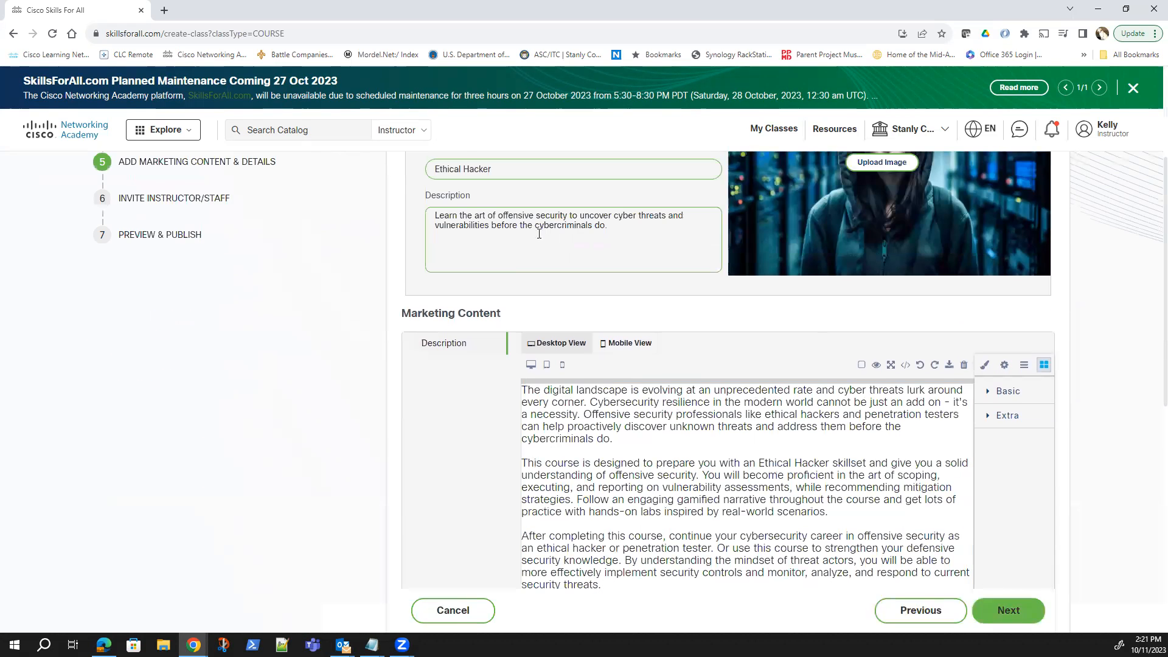
{"action": "left_click", "coordinate": [505, 190]}
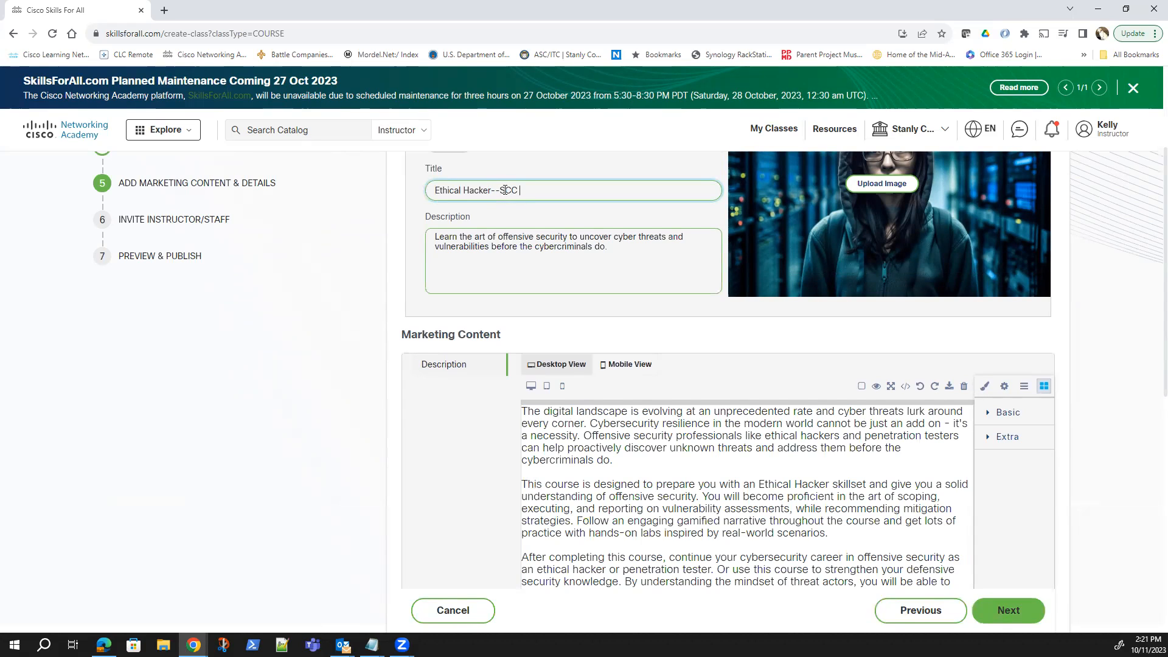
{"action": "type", "text": "--SCC CyberMonth Promotion"}
{"action": "left_click", "coordinate": [1008, 610]}
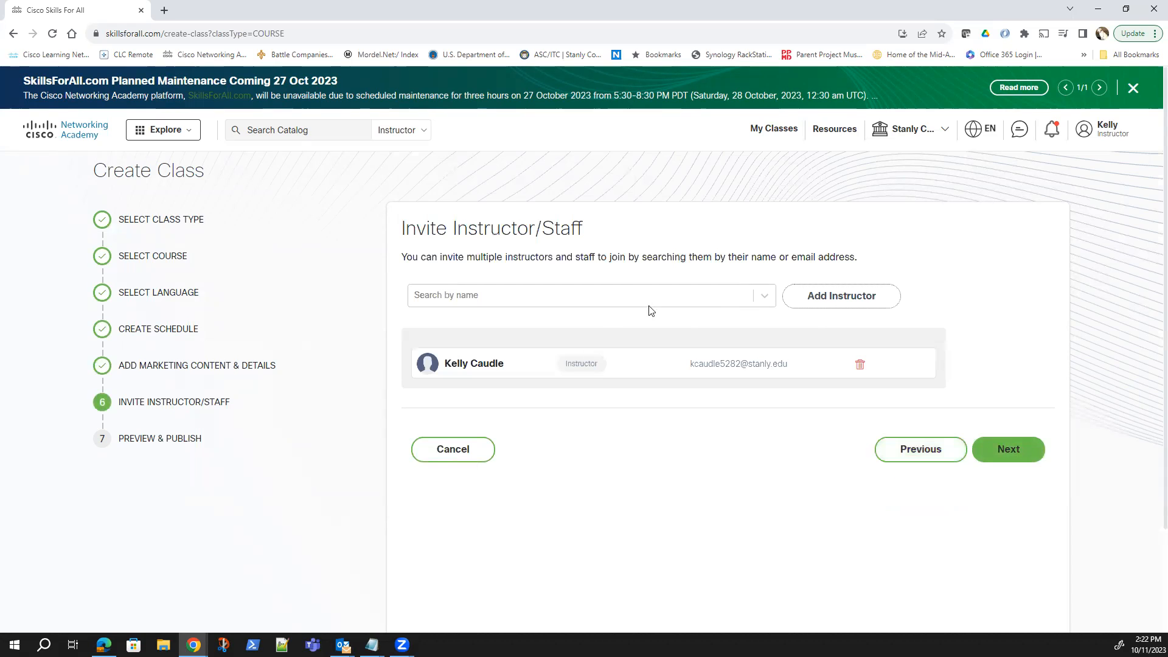
Keep the listed instructor, publish the Ethical Hacker class, and view its learner invitation options without sending any invitation
{"action": "left_click", "coordinate": [1027, 449]}
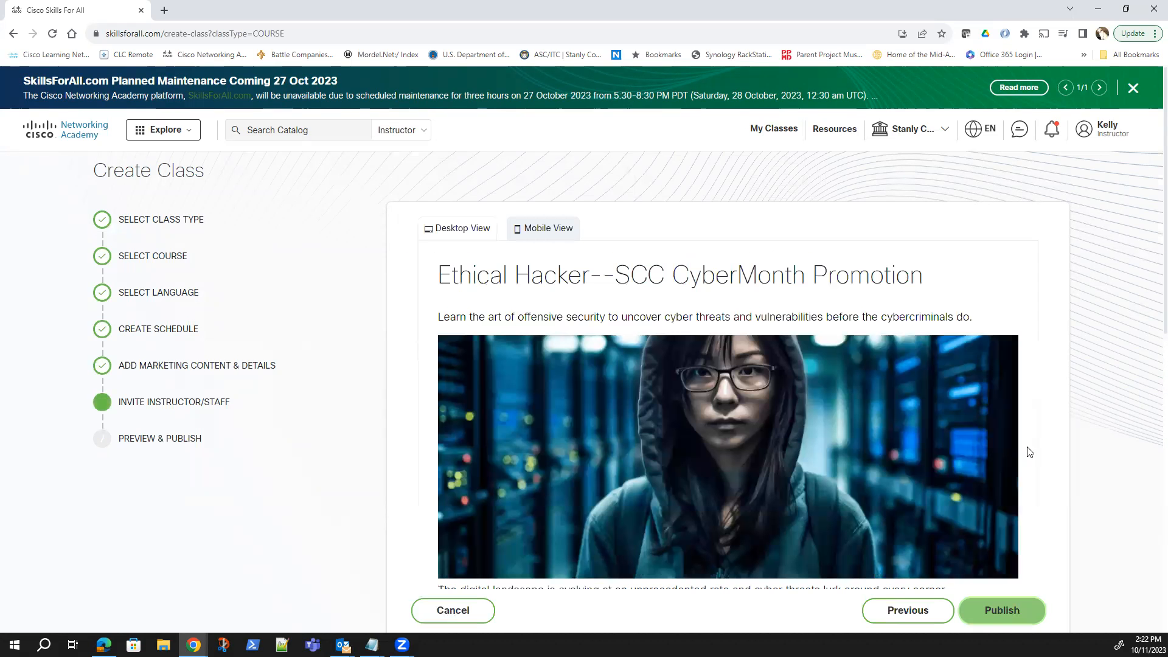
{"action": "scroll", "coordinate": [821, 395], "scroll_direction": "down", "scroll_amount": 2}
{"action": "scroll", "coordinate": [826, 430], "scroll_direction": "down", "scroll_amount": 8}
{"action": "left_click", "coordinate": [1003, 610]}
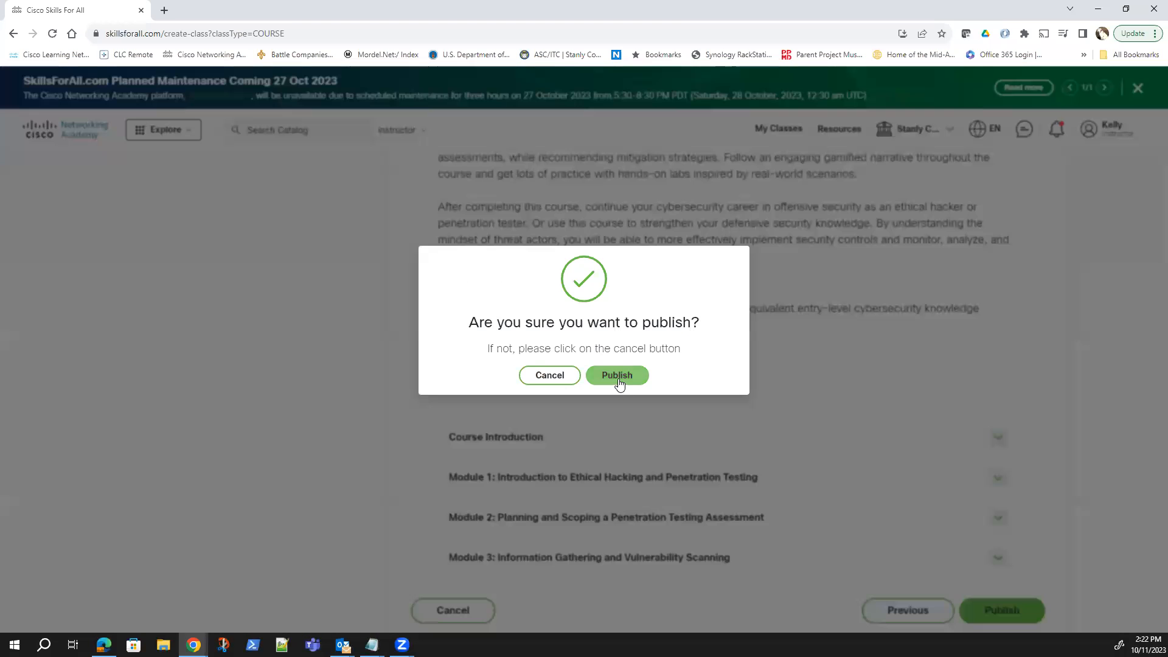
{"action": "left_click", "coordinate": [617, 376]}
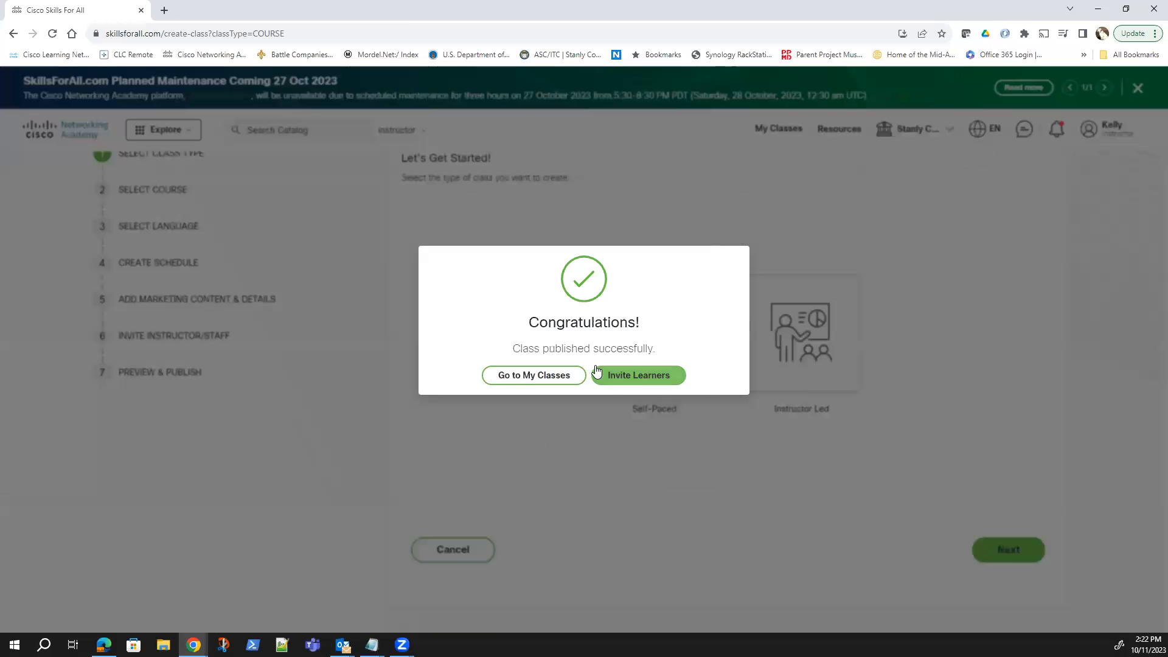
{"action": "left_click", "coordinate": [666, 372]}
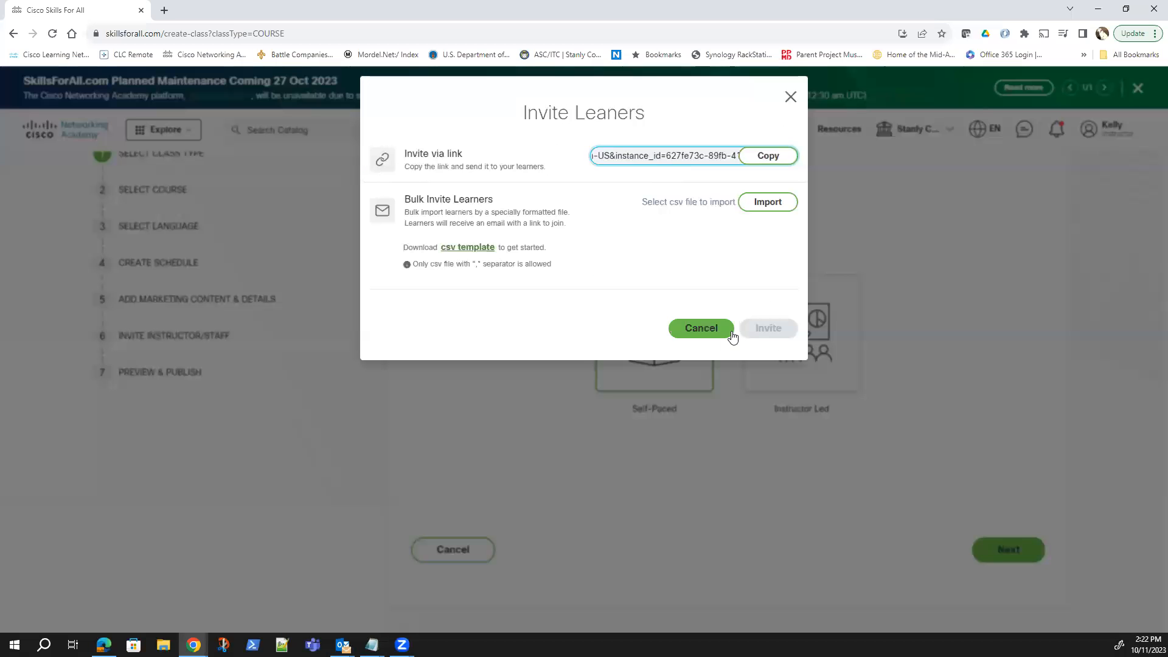
{"action": "left_click", "coordinate": [700, 330]}
Show the Ethical Hacker class in My Classes and open its learner management page
{"action": "scroll", "coordinate": [52, 299], "scroll_direction": "down", "scroll_amount": 1}
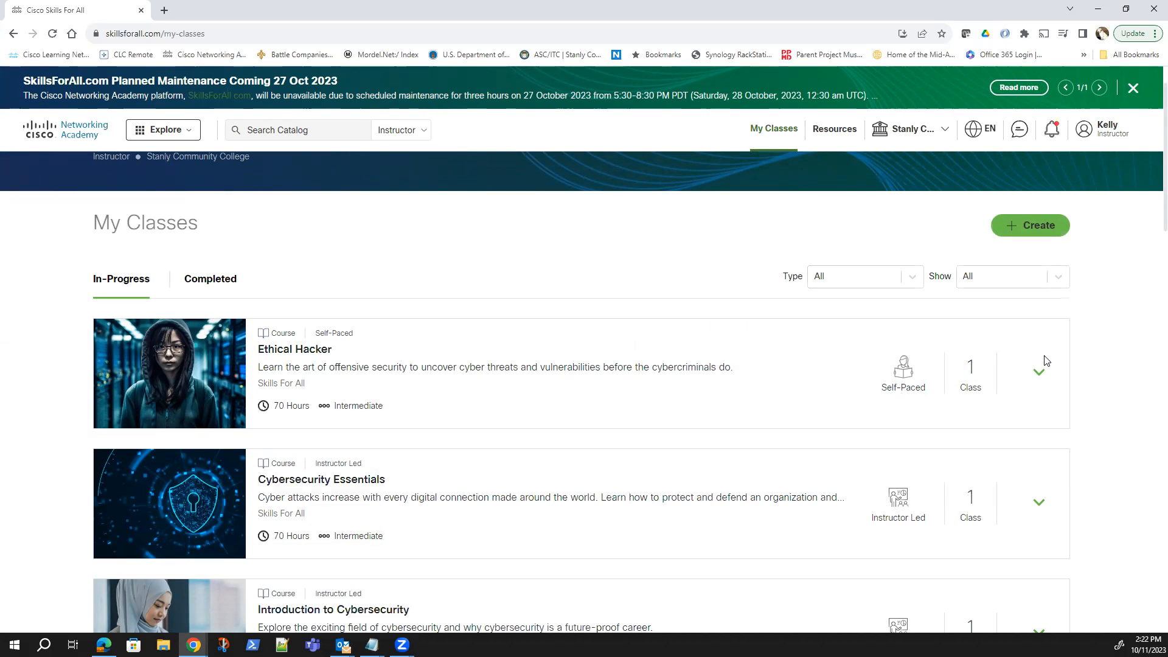
{"action": "left_click", "coordinate": [1039, 374]}
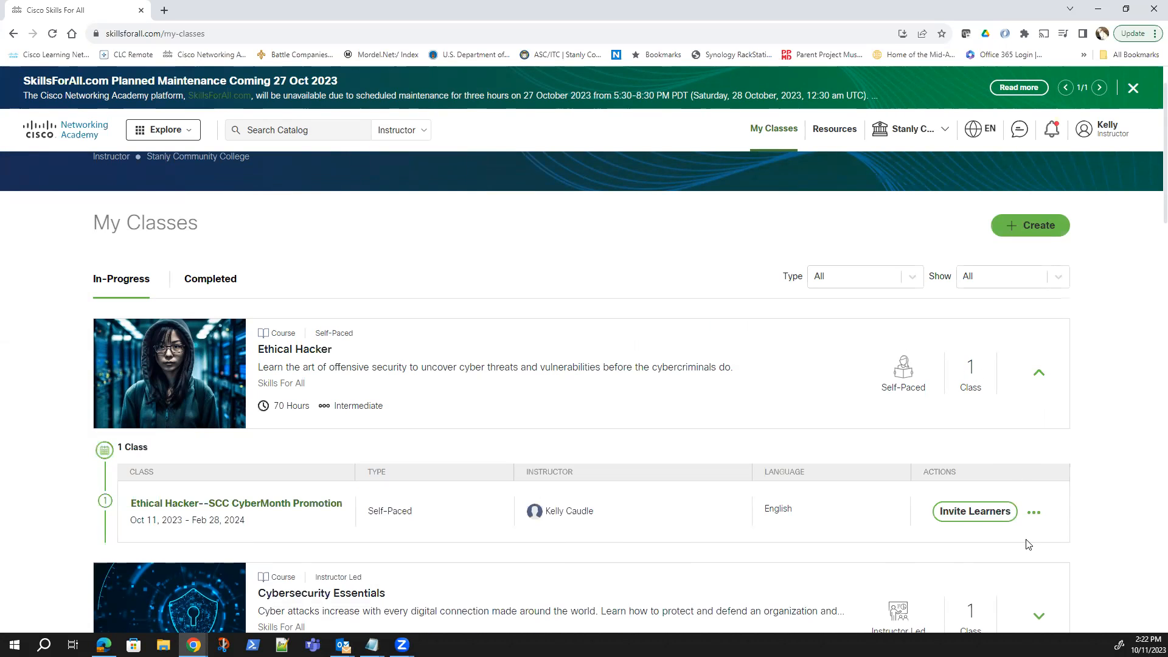
{"action": "left_click", "coordinate": [1033, 513]}
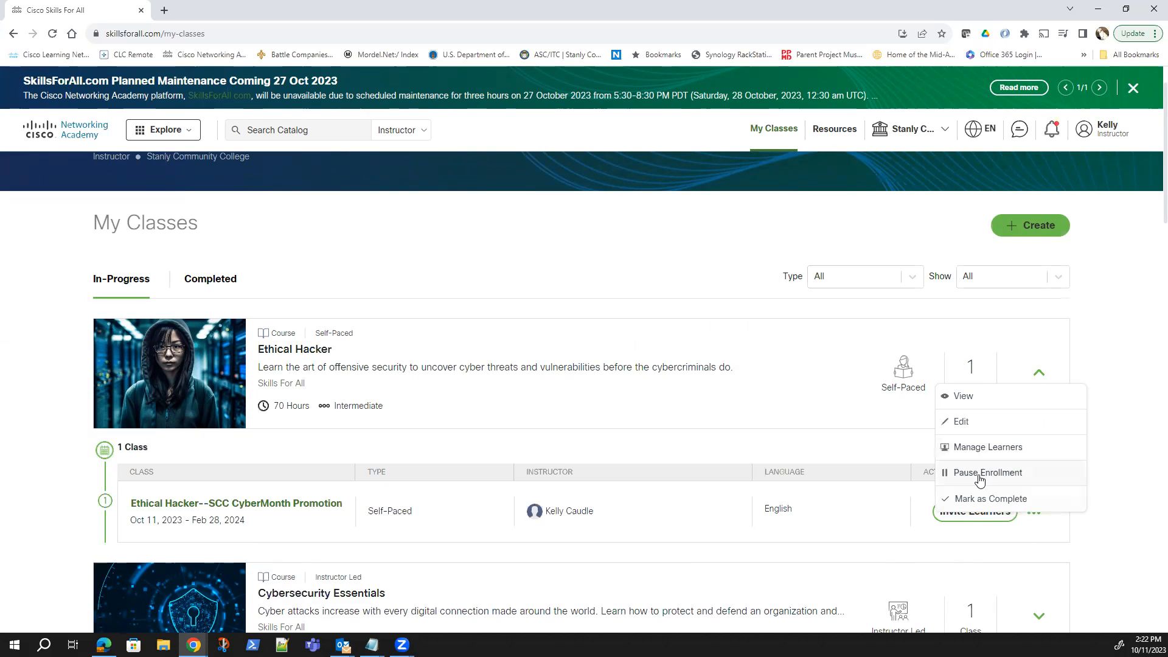
{"action": "left_click", "coordinate": [972, 454]}
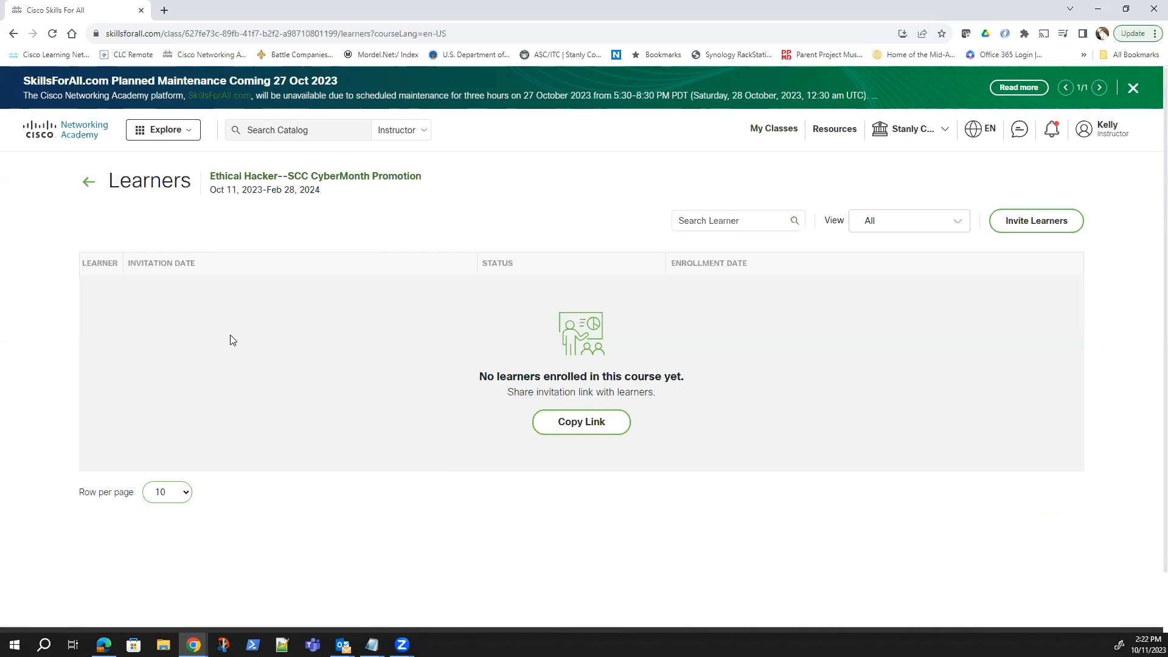
Check the invitation options on the Ethical Hacker learners page, dismiss them, and return to My Classes
{"action": "scroll", "coordinate": [229, 337], "scroll_direction": "down", "scroll_amount": 1}
{"action": "scroll", "coordinate": [246, 333], "scroll_direction": "up", "scroll_amount": 1}
{"action": "scroll", "coordinate": [246, 333], "scroll_direction": "up", "scroll_amount": 1}
{"action": "left_click", "coordinate": [1010, 226]}
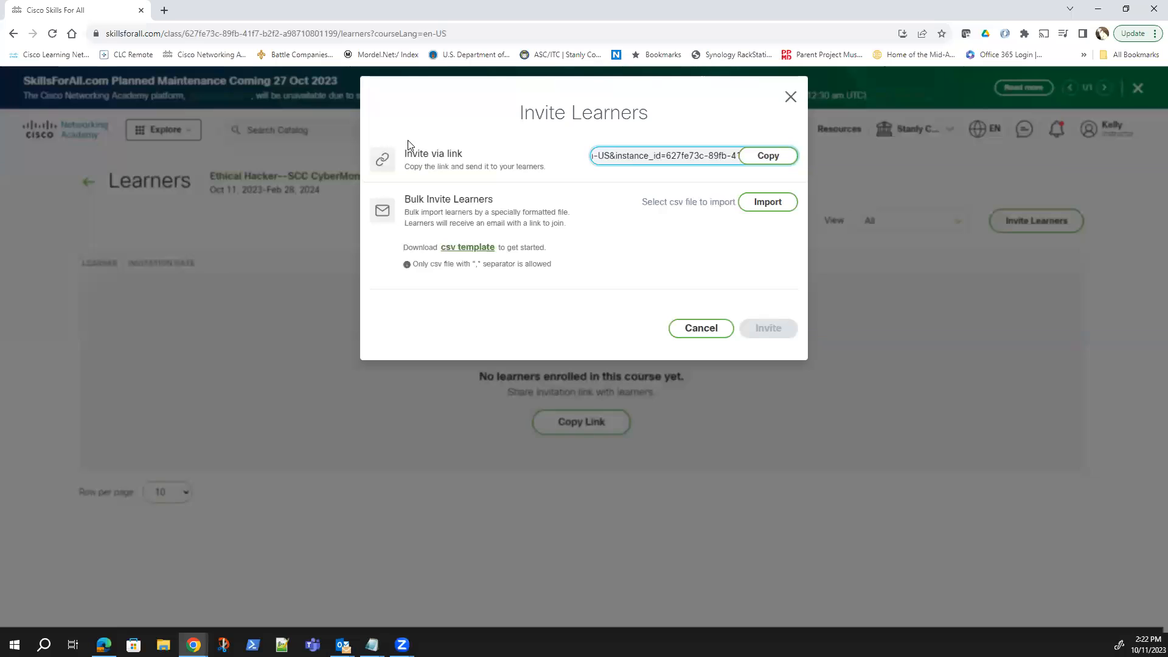
{"action": "left_click", "coordinate": [685, 330]}
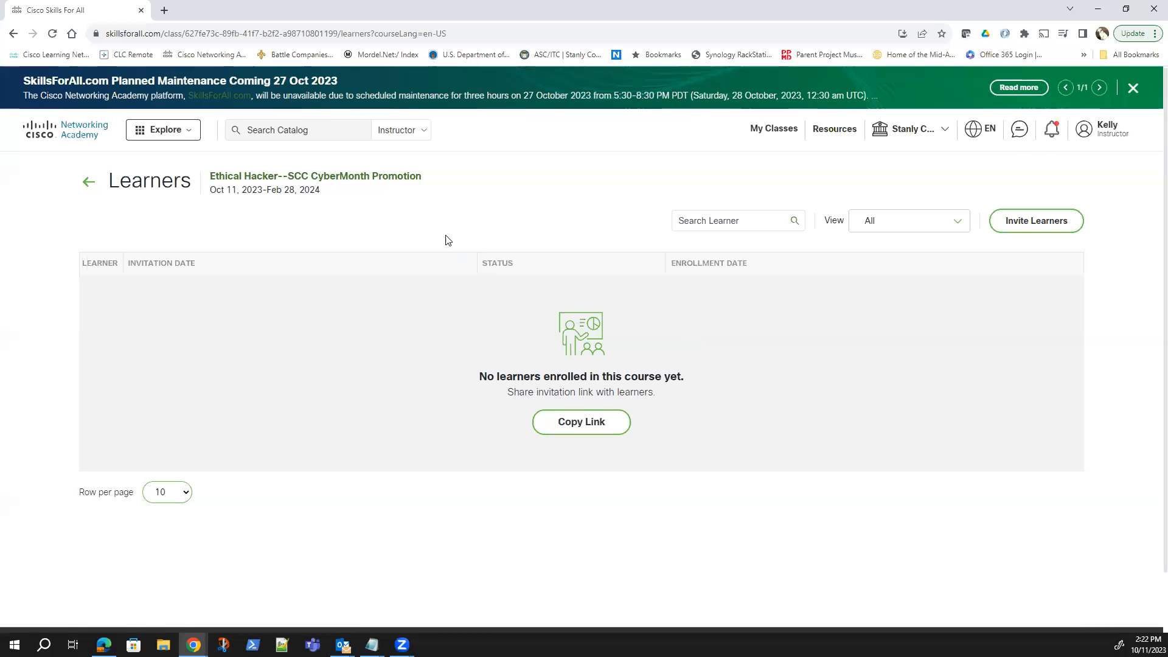
{"action": "left_click", "coordinate": [765, 135]}
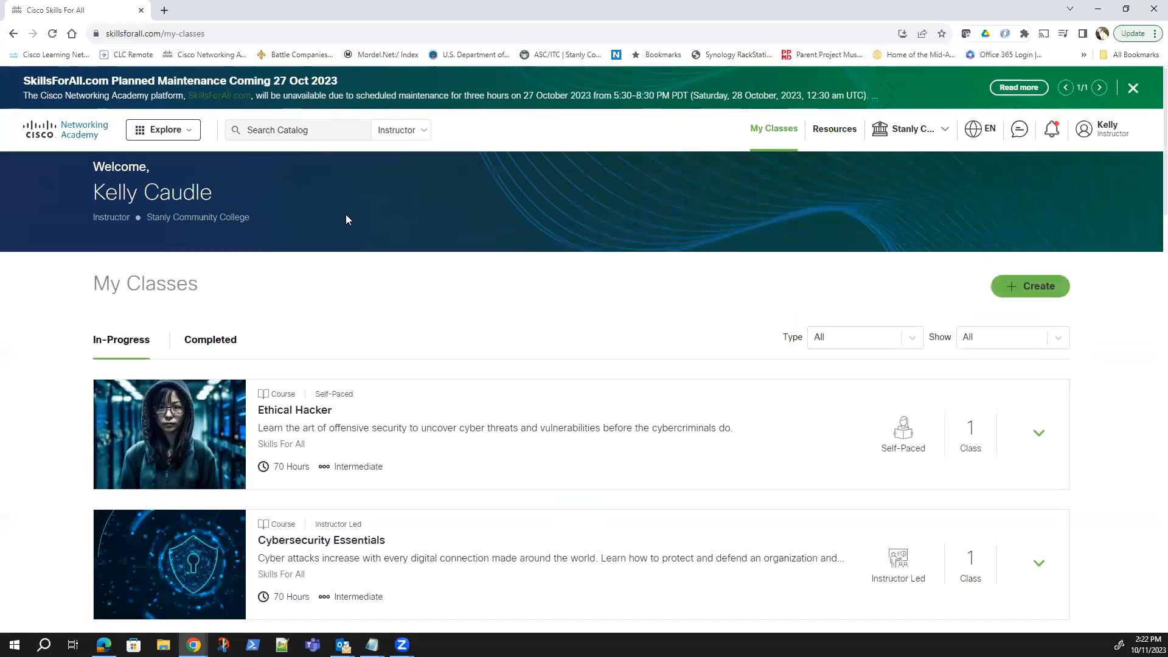